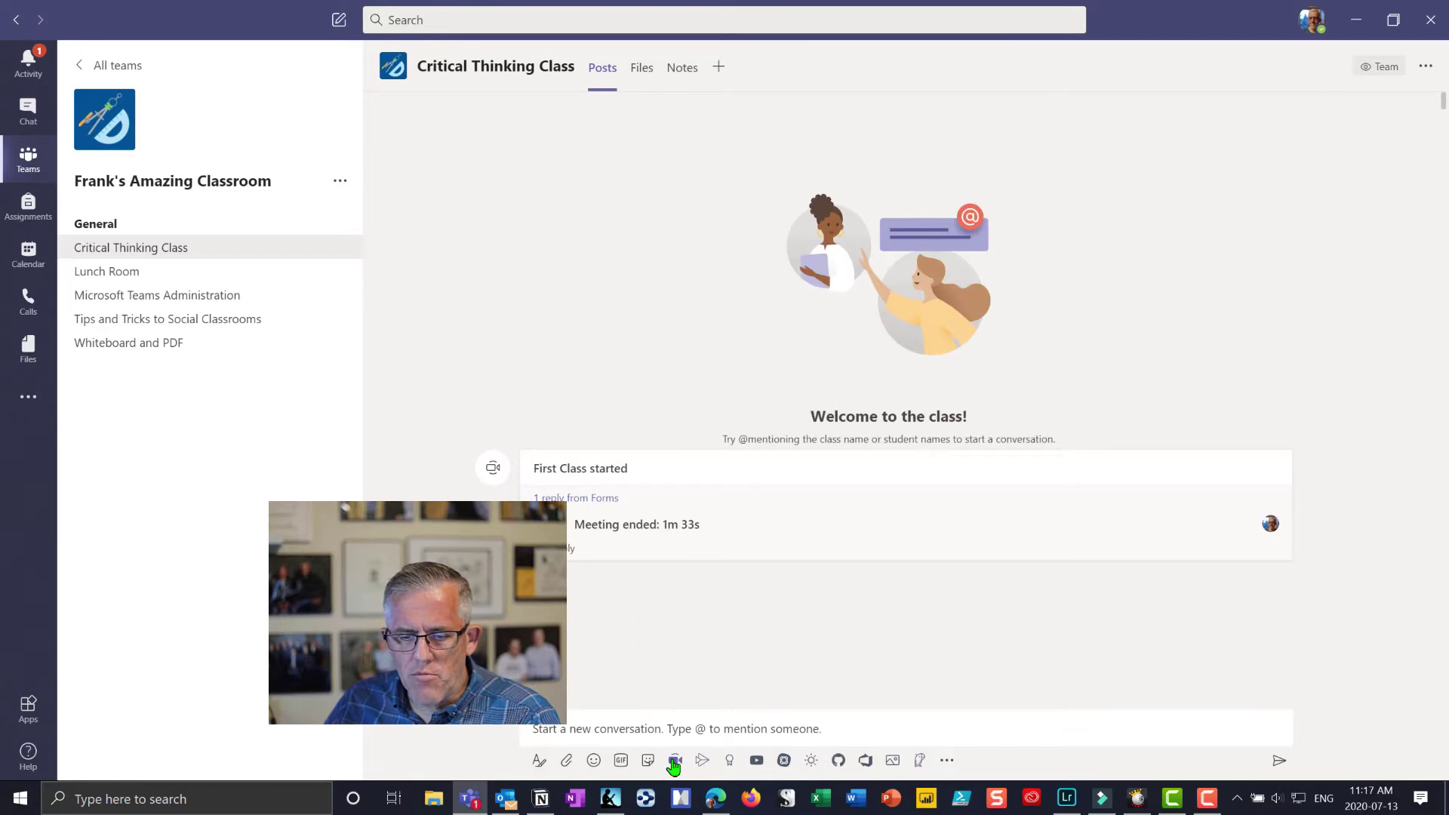
# Step: Start an instant meeting titled 'Second Class' with the camera turned off
pyautogui.click(674, 761)
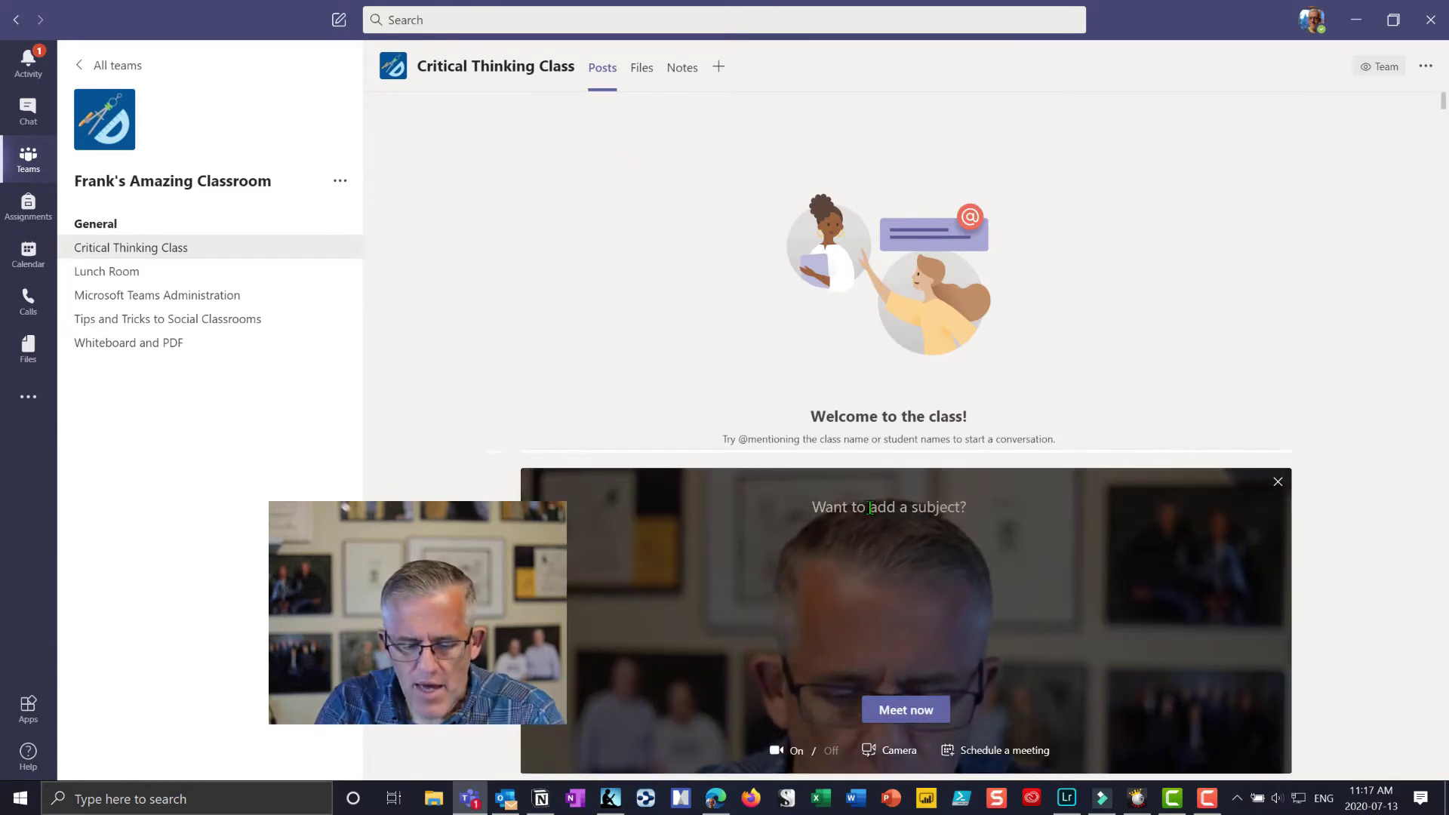
pyautogui.write('S')
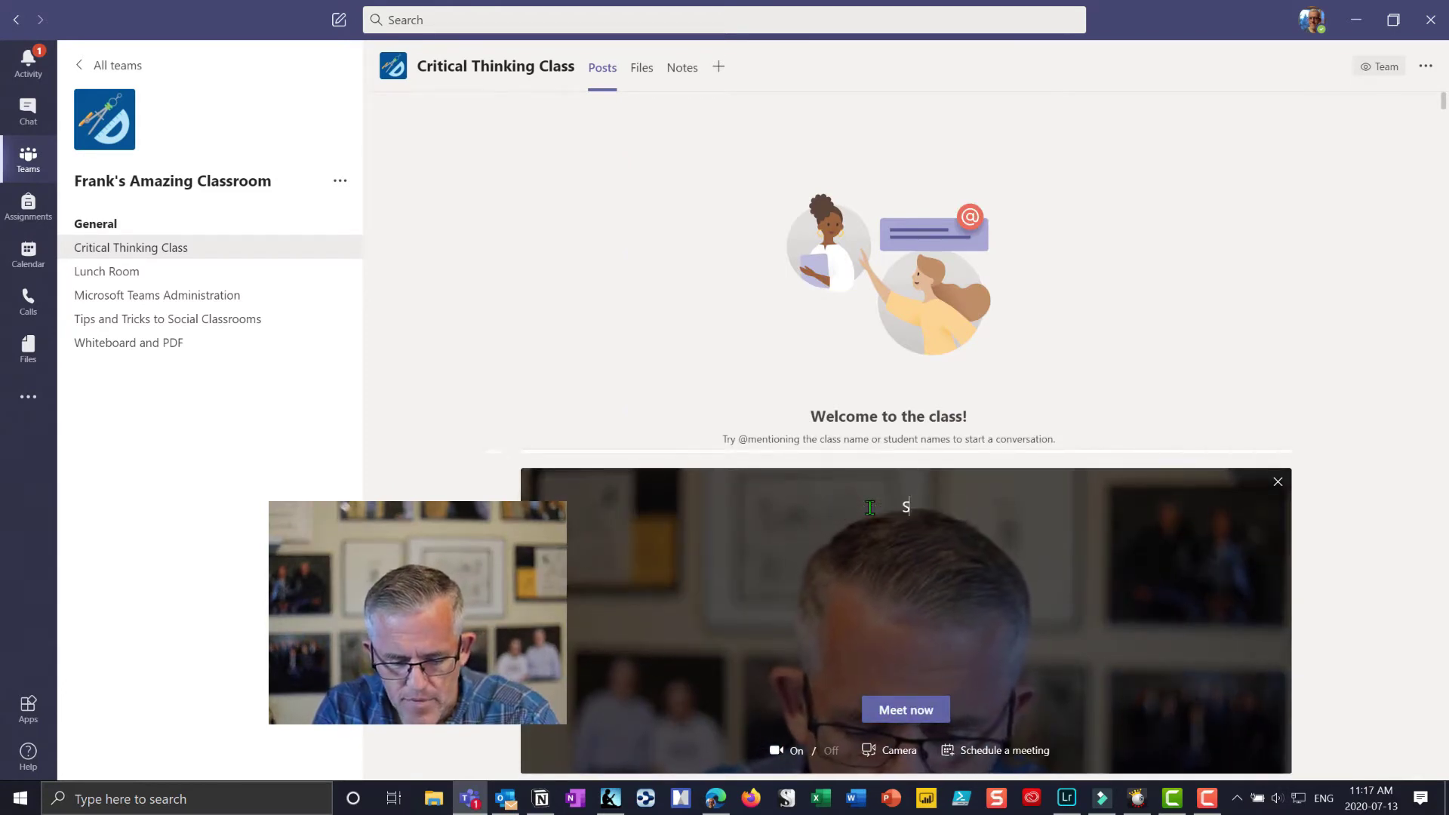
pyautogui.write('econd Class')
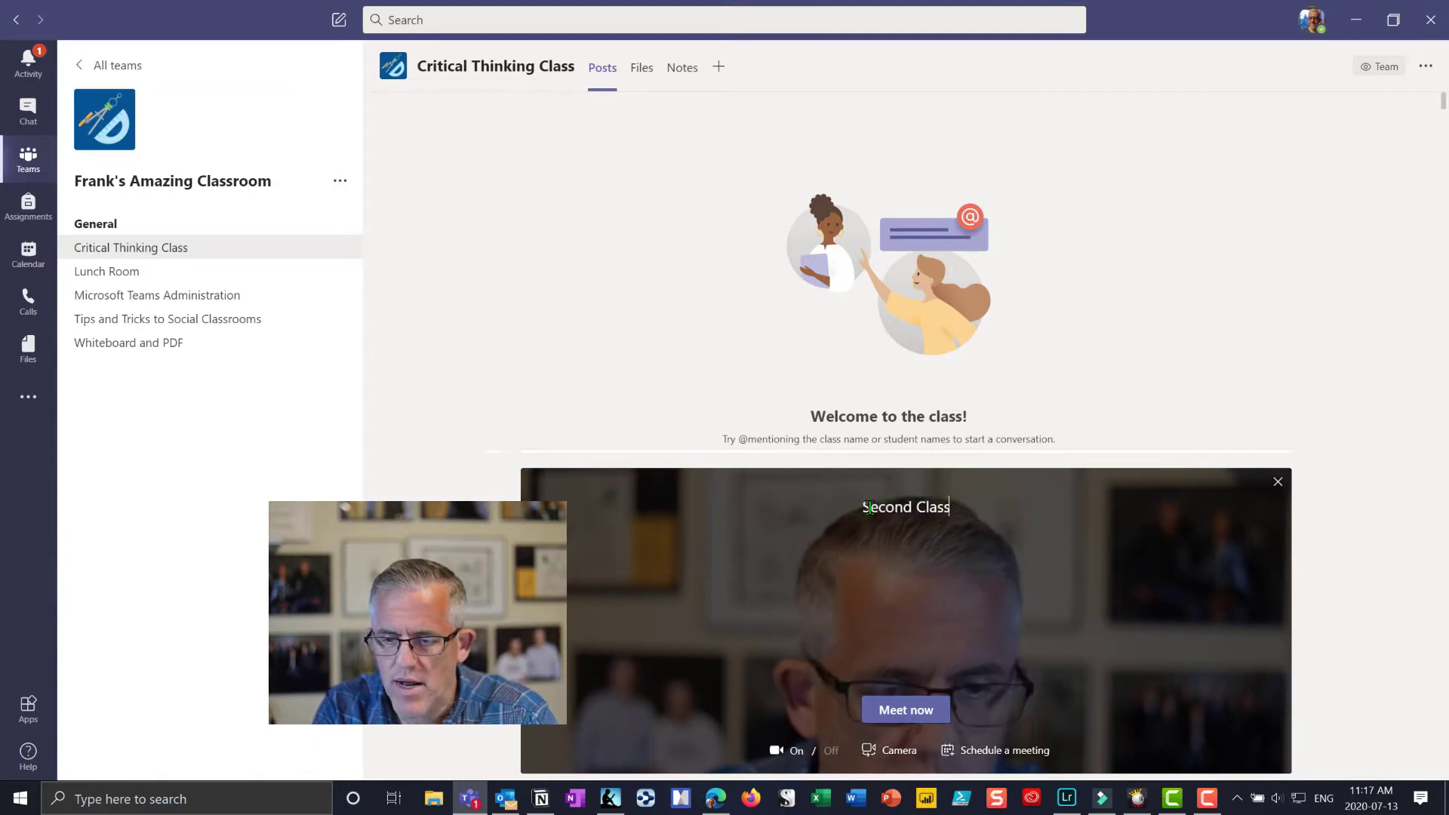
pyautogui.click(906, 709)
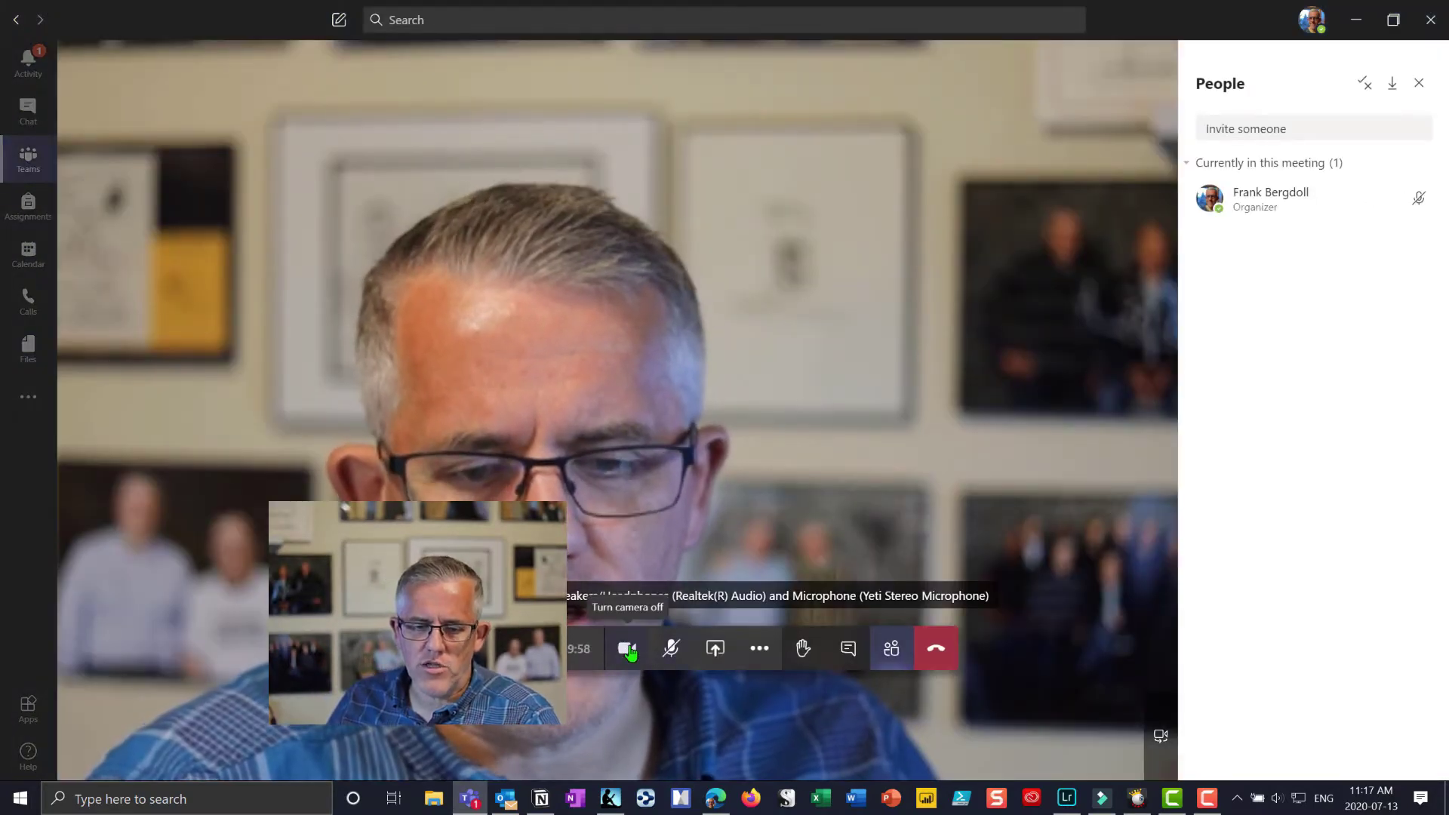
pyautogui.click(627, 649)
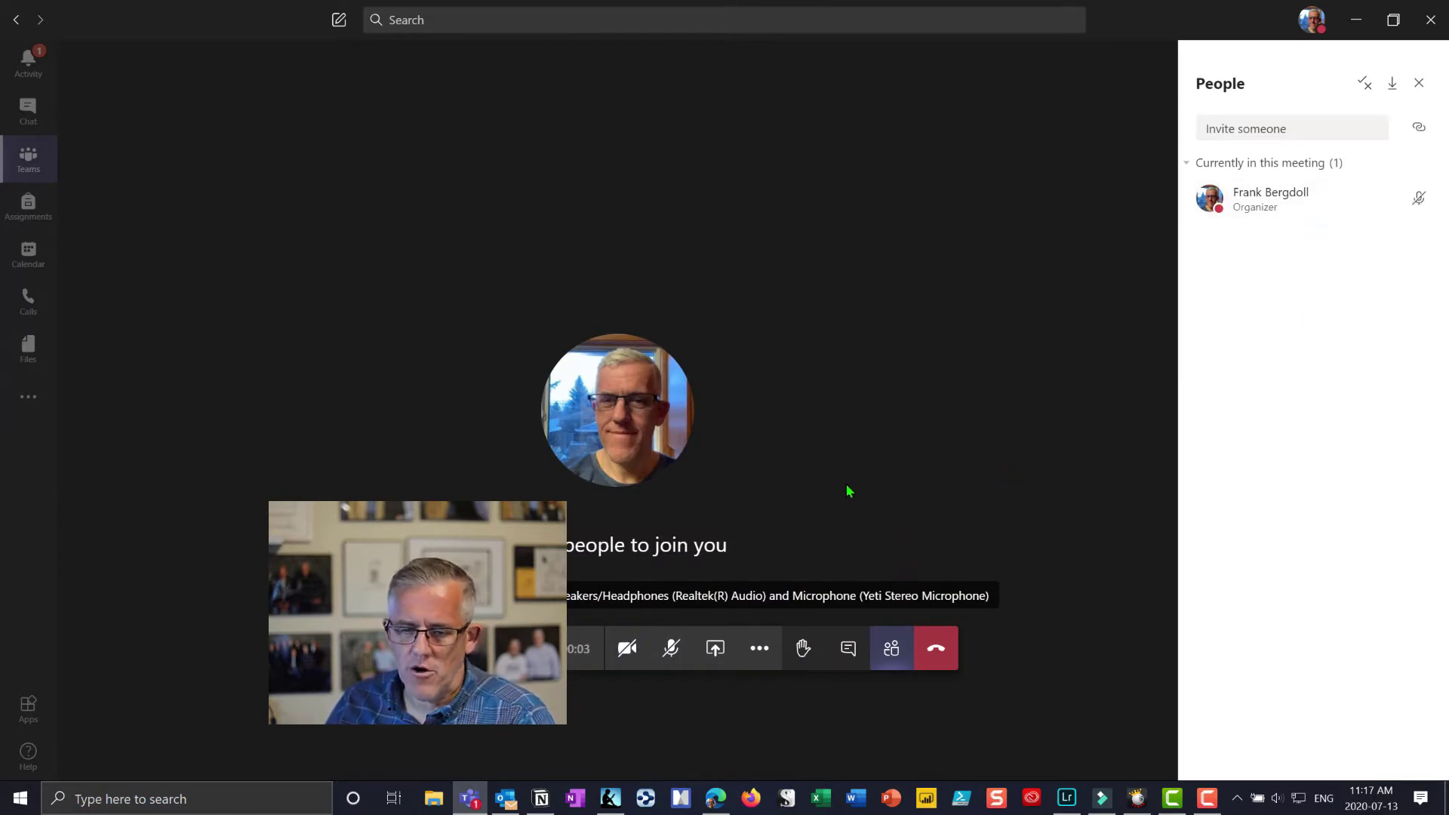
# Step: Send 'Good Morning' in the meeting chat
pyautogui.click(846, 659)
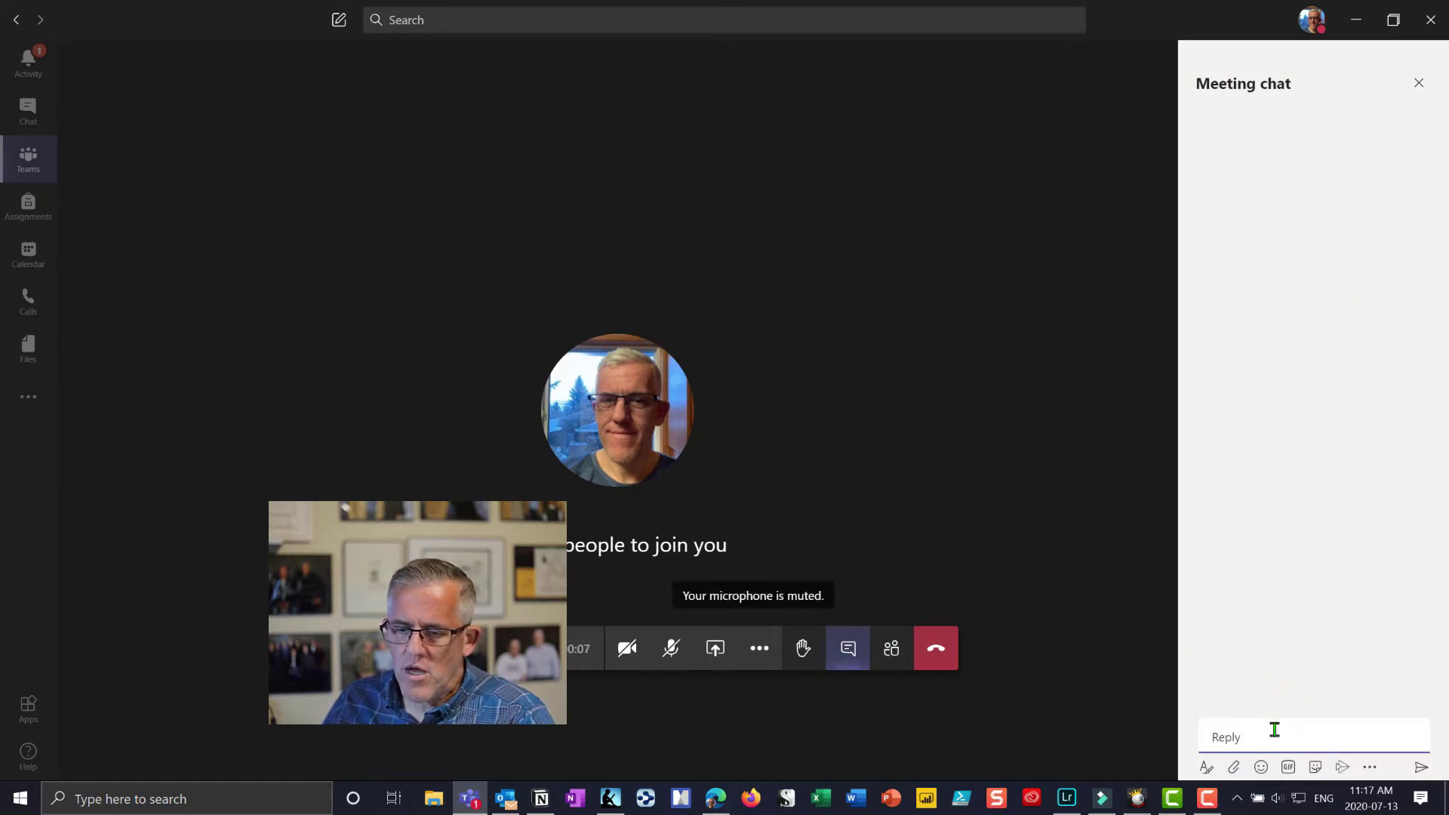
pyautogui.write('Good')
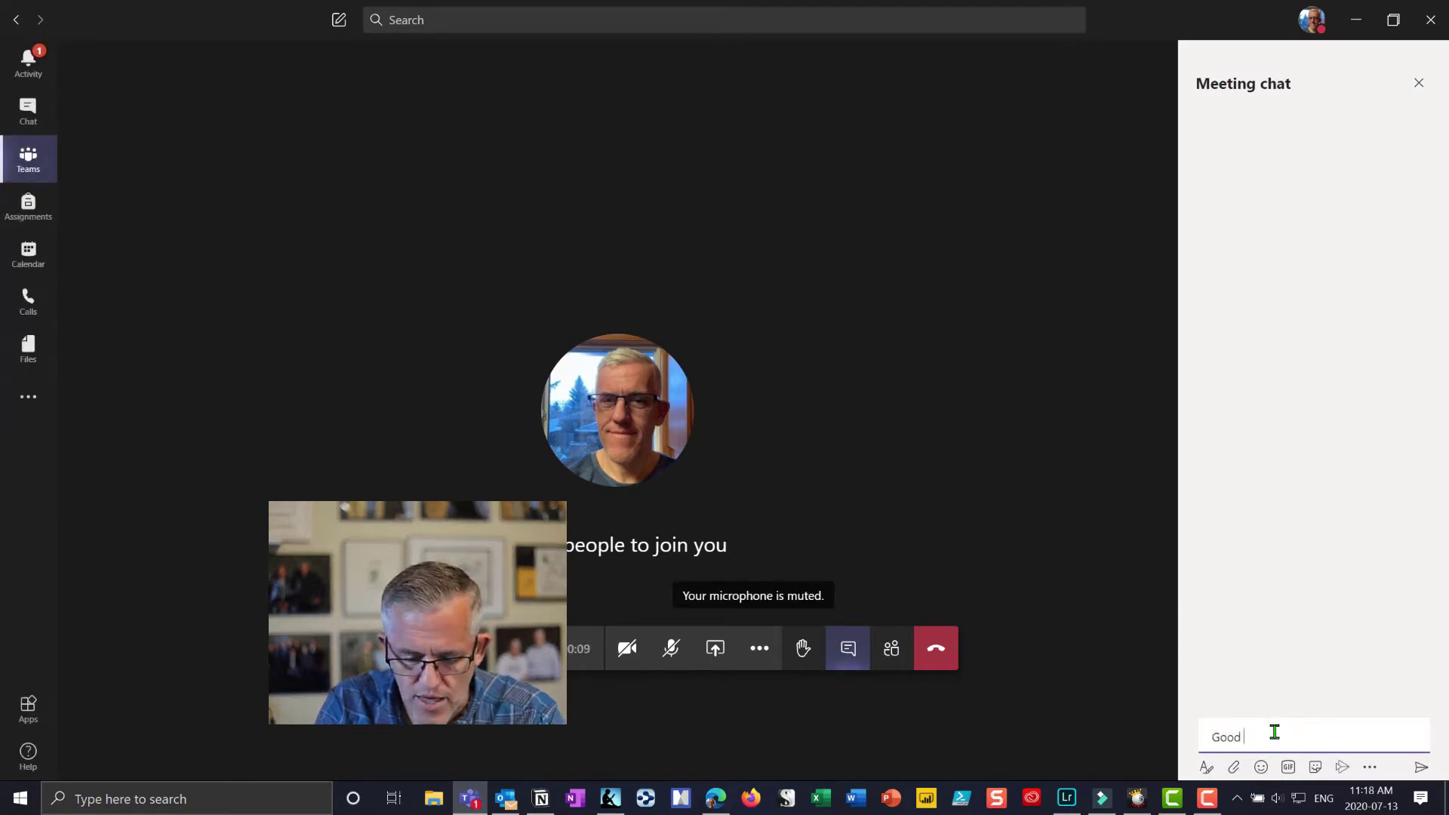
pyautogui.write(' Morning')
pyautogui.press('Return')
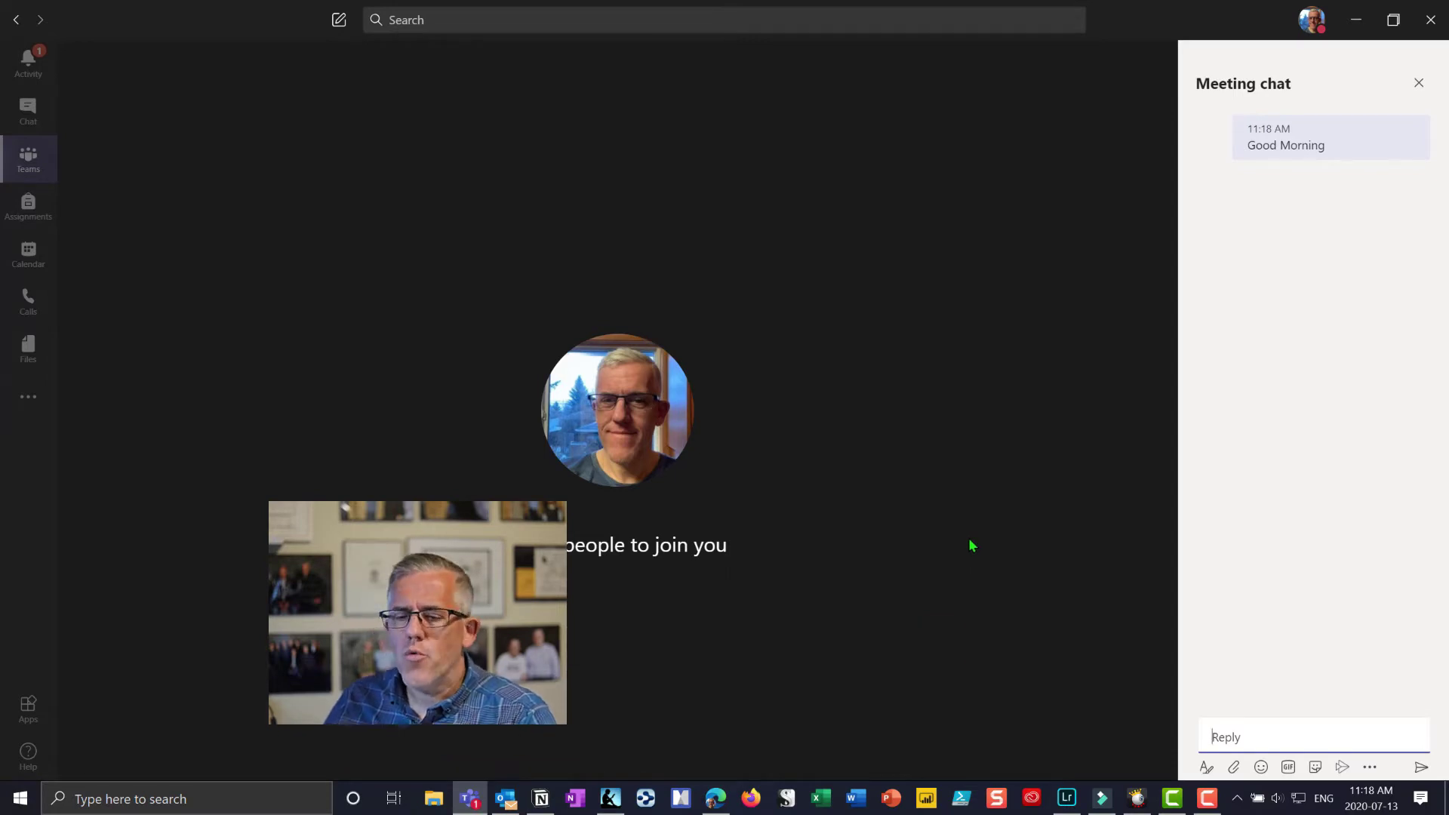
# Step: Send a thumbs-up emoji as a follow-up chat message
pyautogui.moveTo(974, 545)
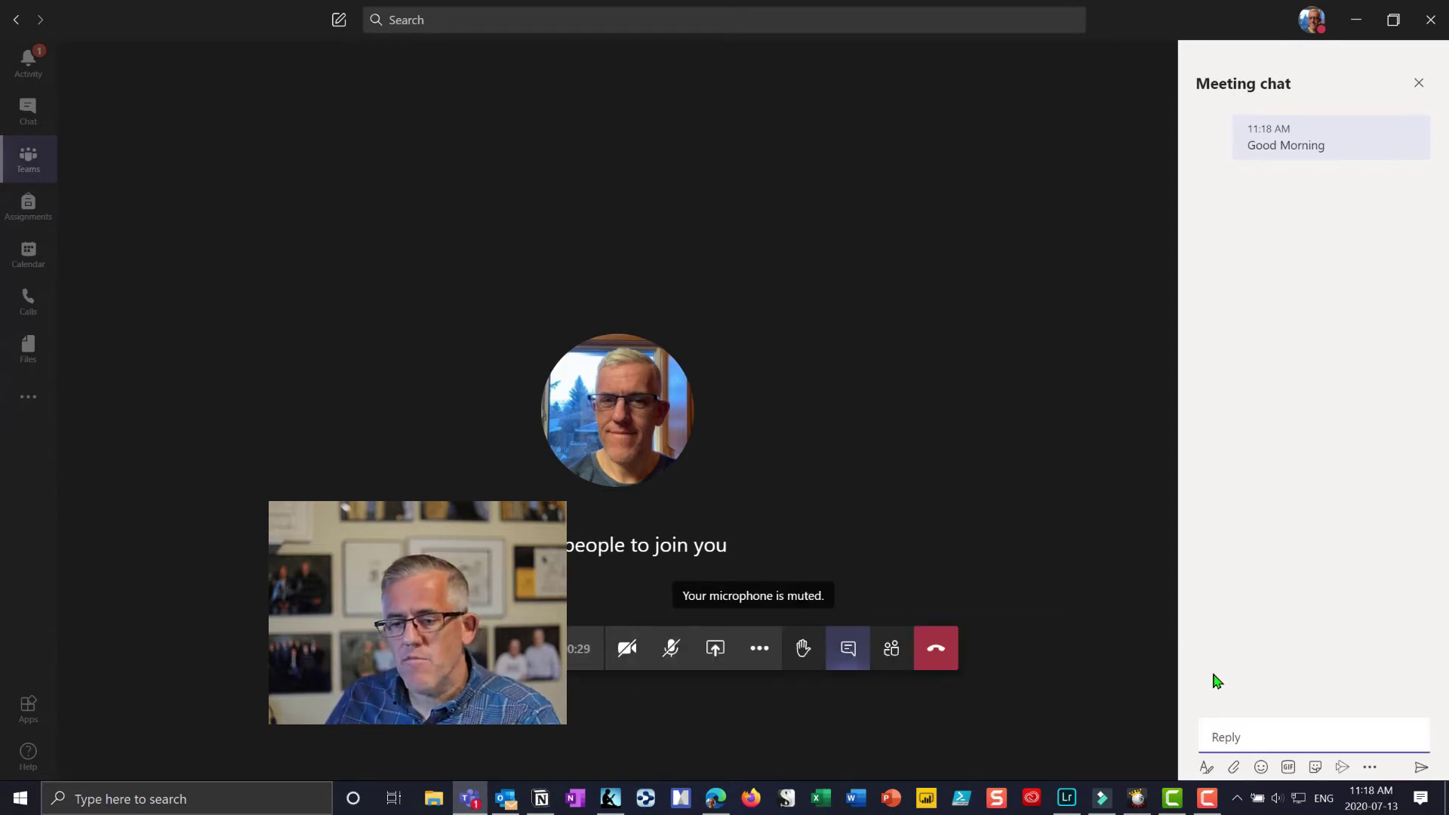
pyautogui.click(1260, 768)
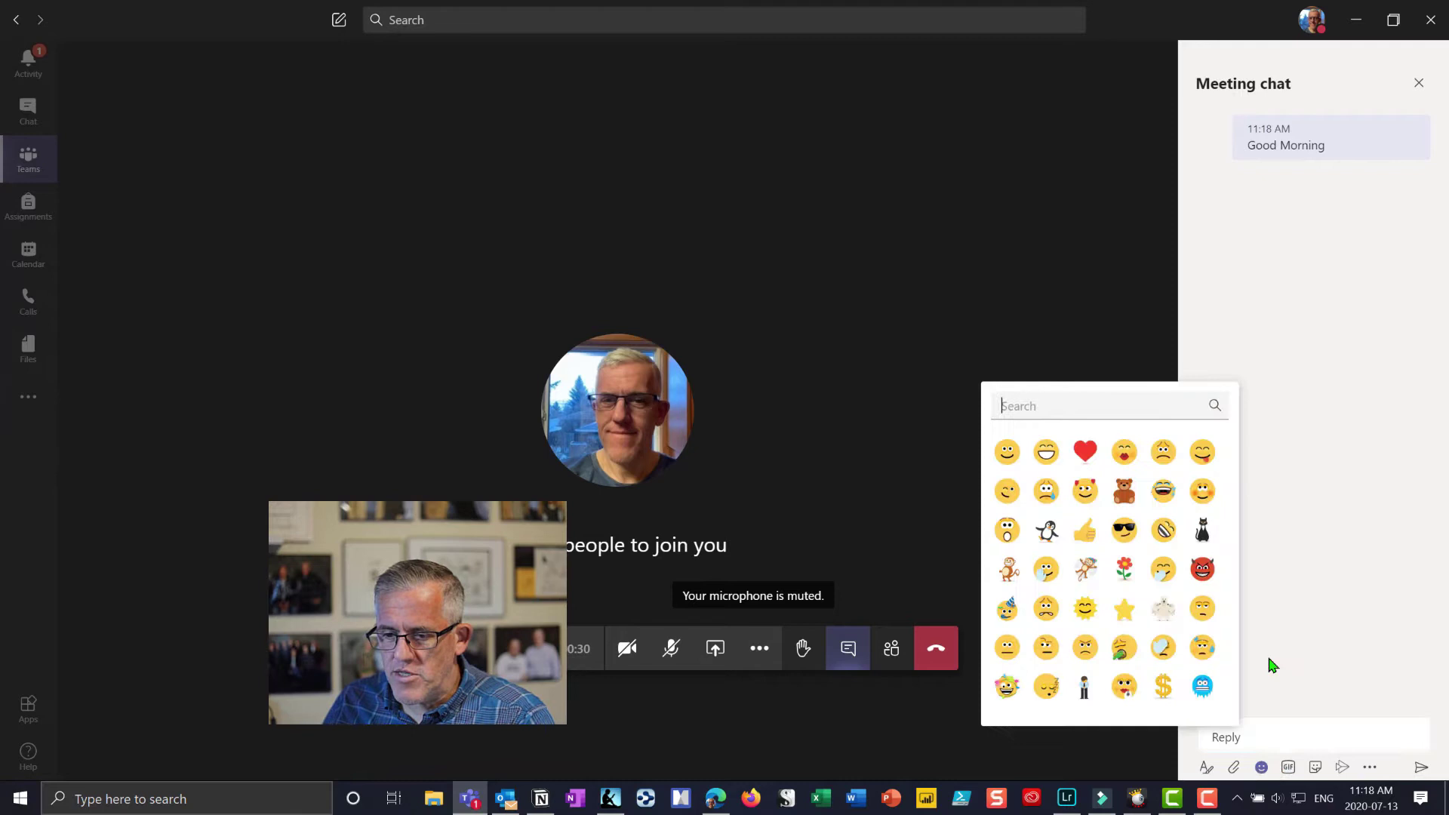
pyautogui.click(1095, 538)
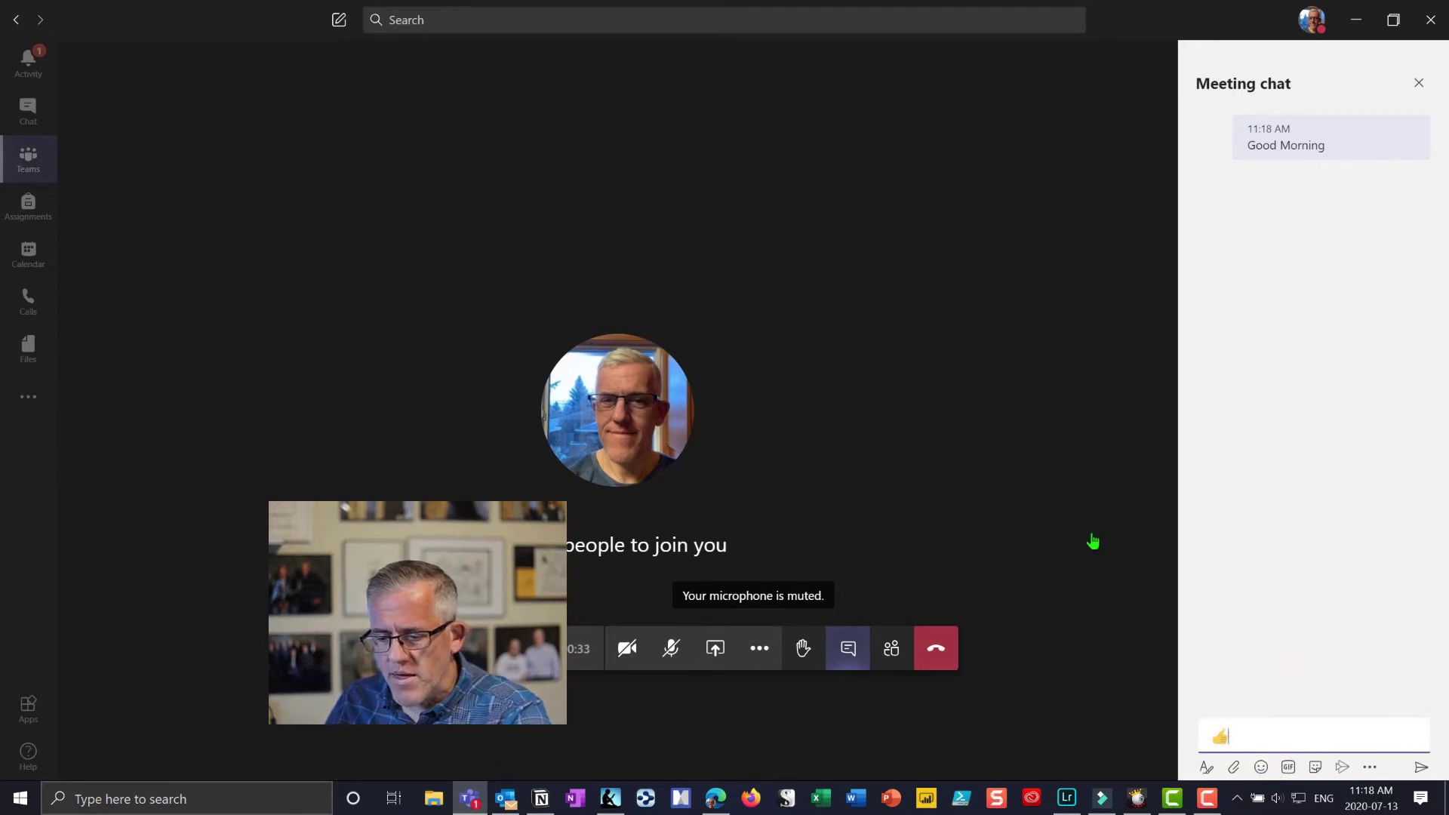
pyautogui.press('Return')
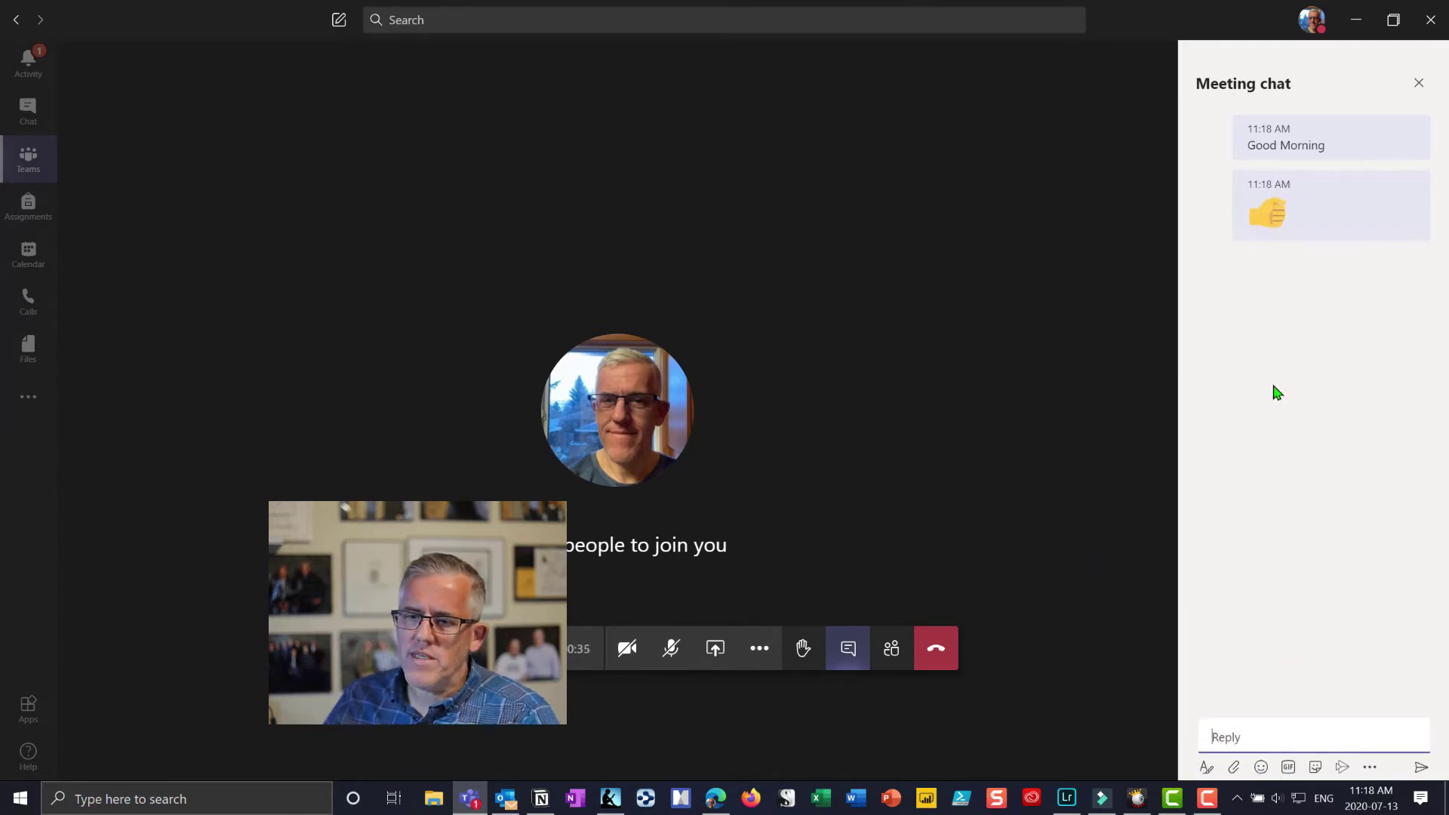
pyautogui.moveTo(1304, 187)
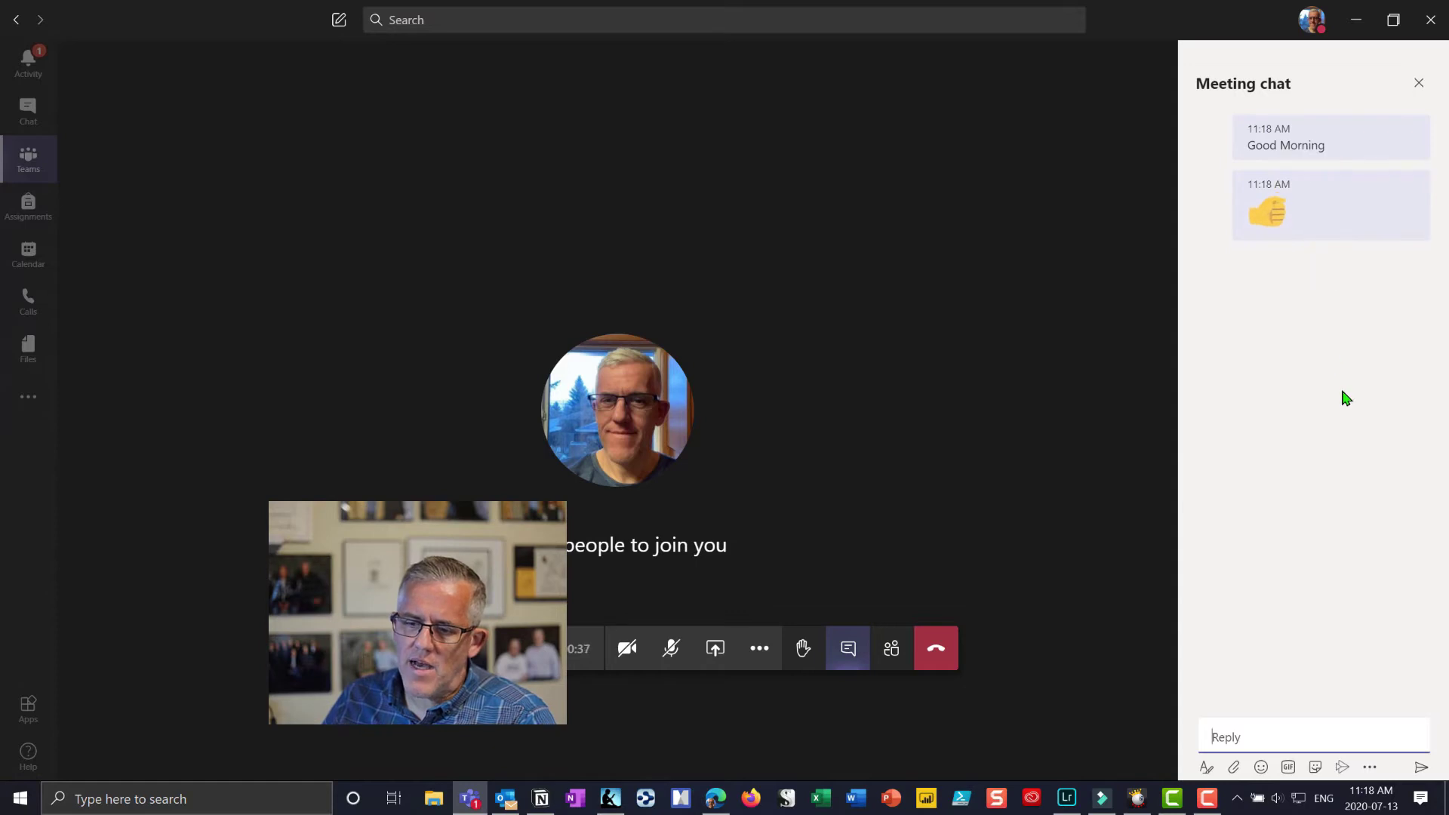
pyautogui.moveTo(1250, 203)
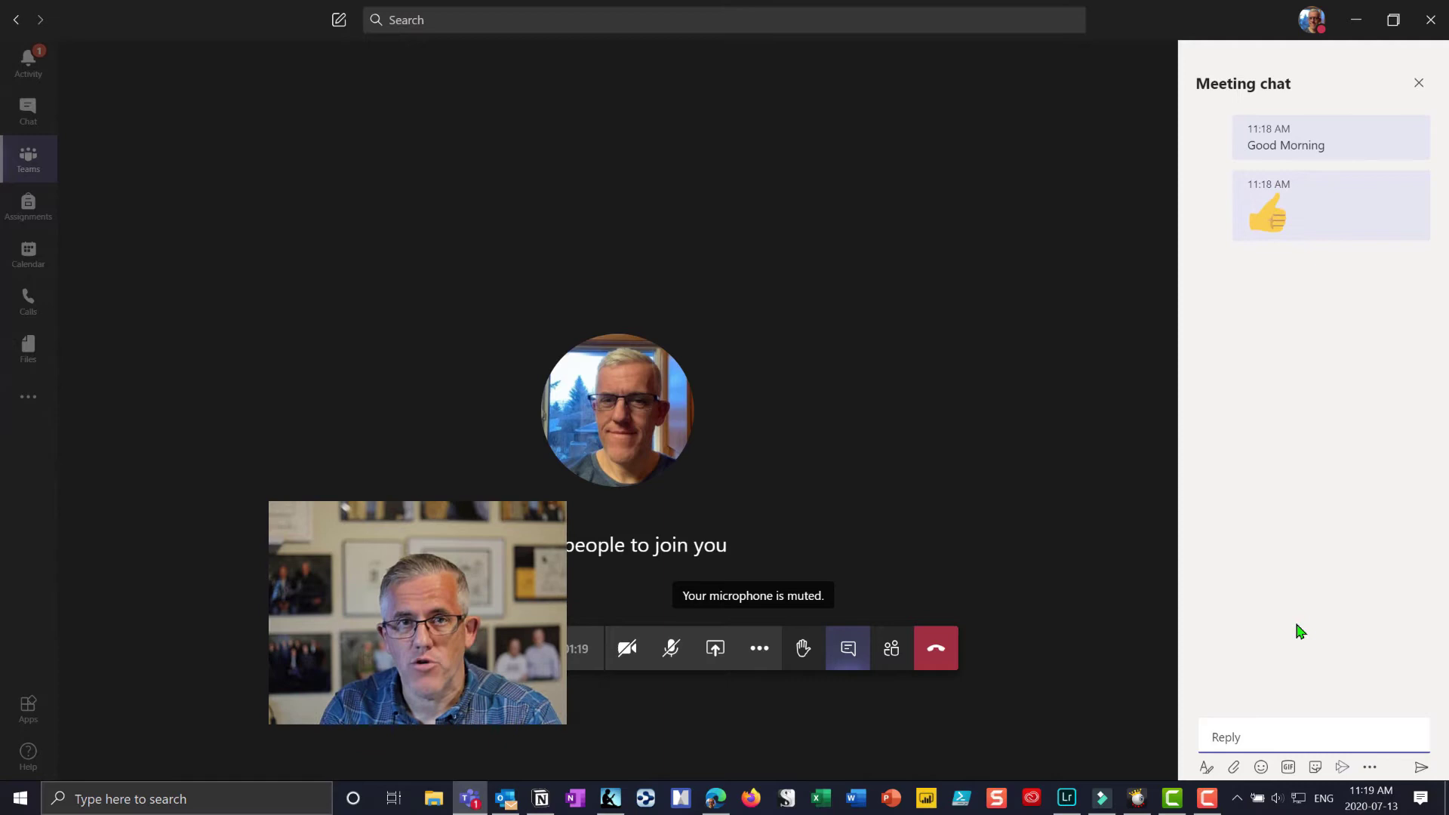
pyautogui.write('@form')
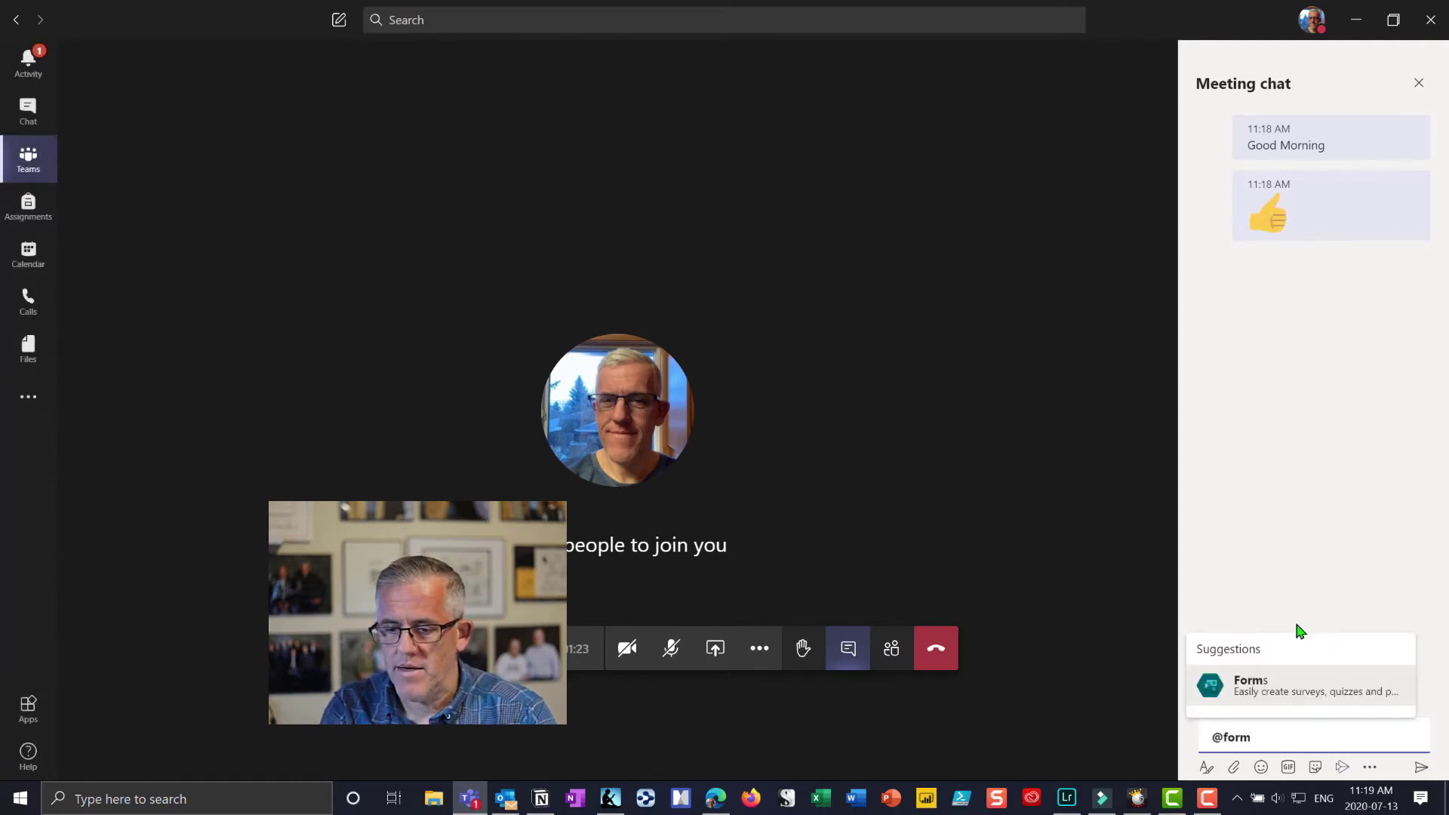
pyautogui.click(1272, 696)
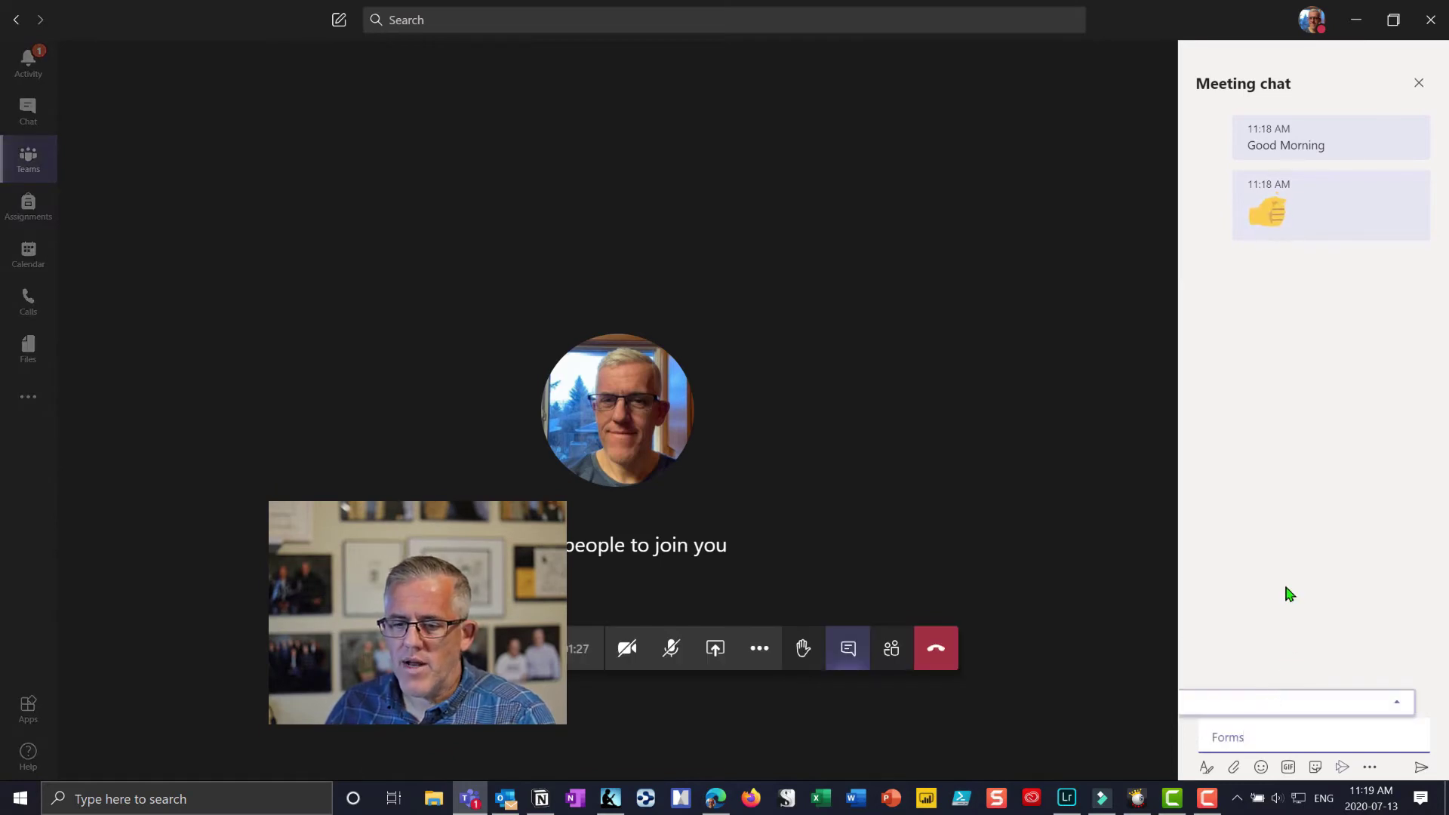
pyautogui.click(1399, 703)
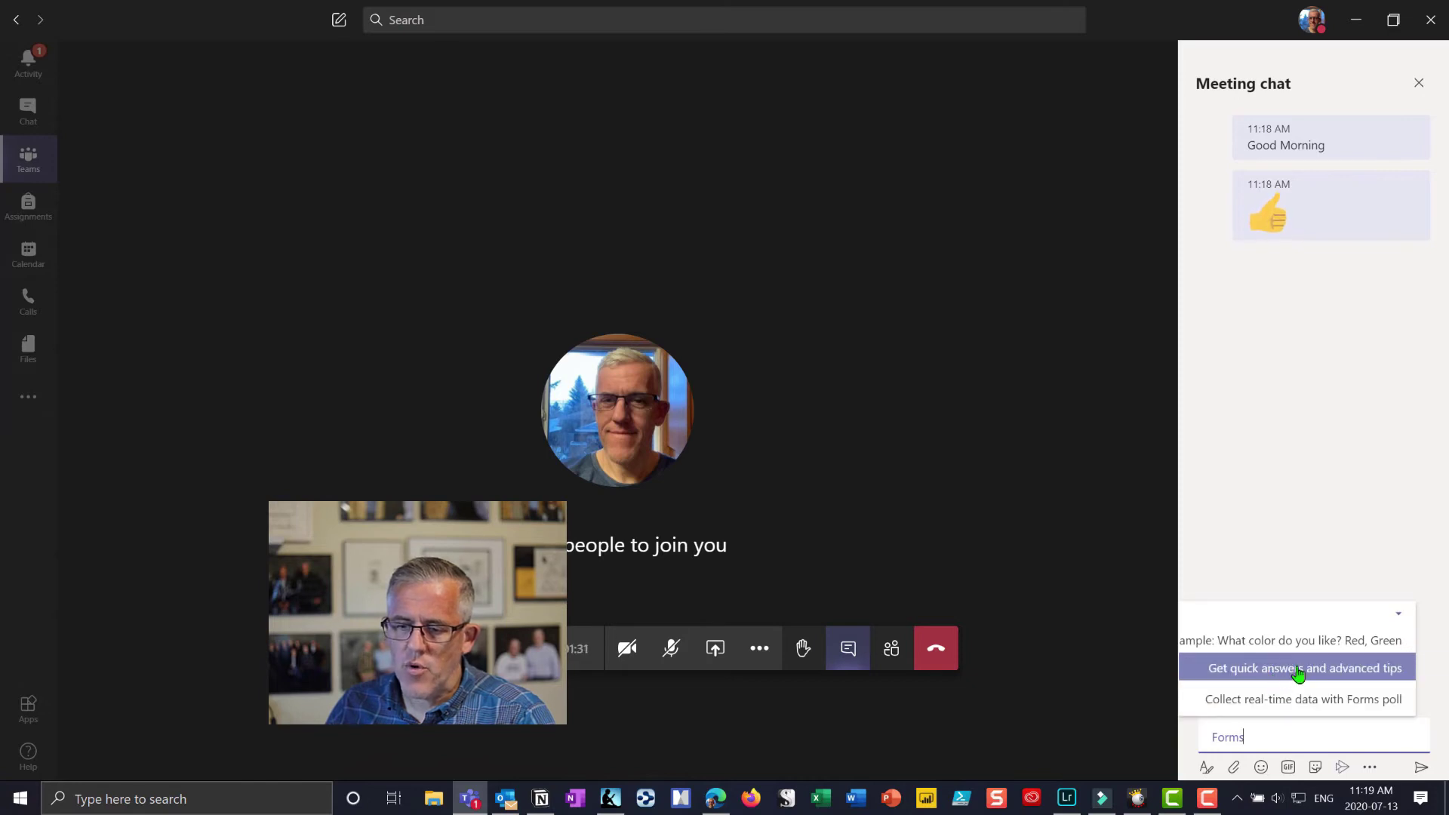
pyautogui.click(1261, 700)
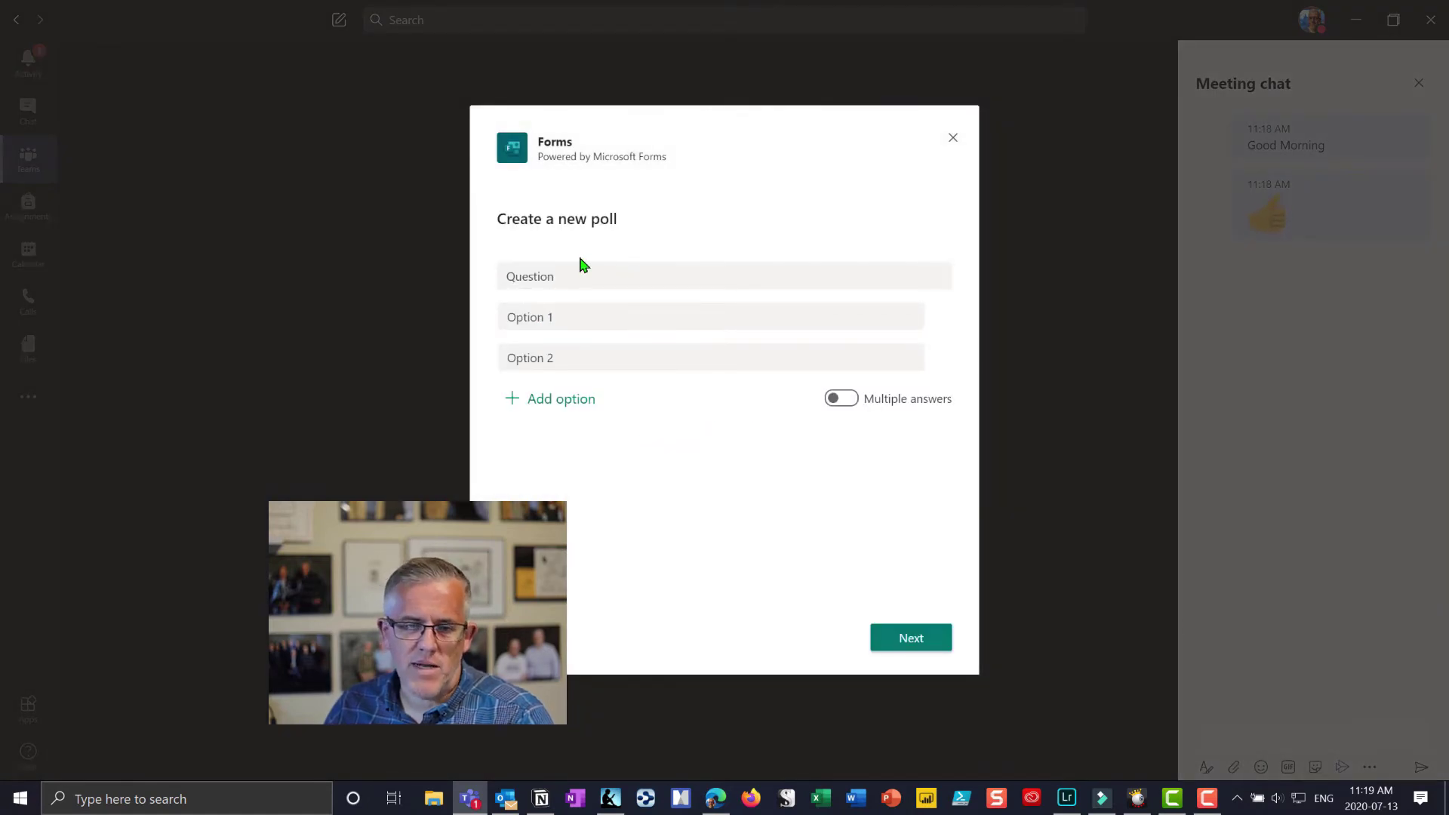
# Step: Make the question 'Did everyone understand that?' with options Yes, No and somewhat, then preview
pyautogui.click(593, 277)
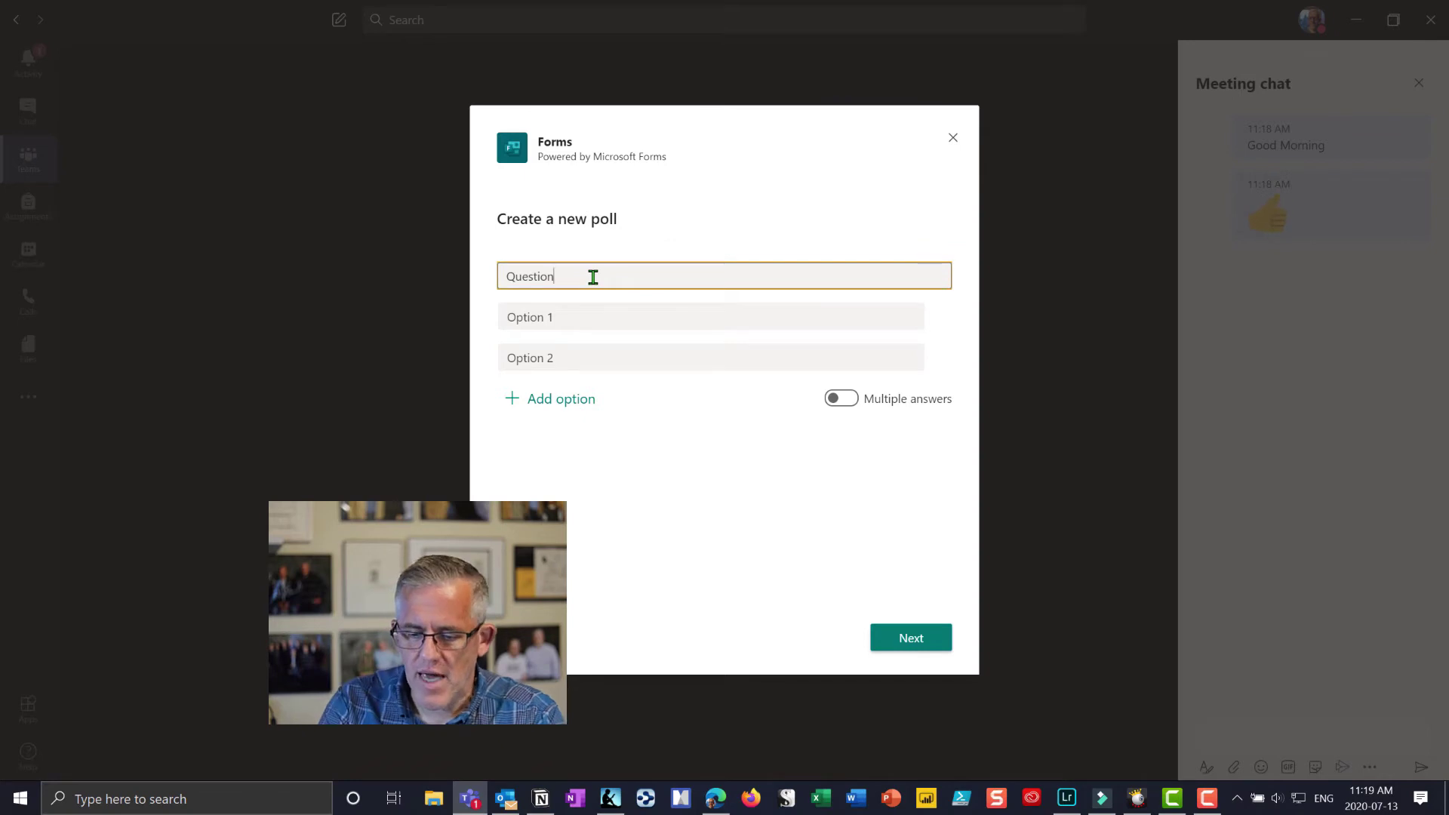
pyautogui.press('BackSpace')
pyautogui.press('BackSpace')
pyautogui.press('BackSpace')
pyautogui.press('BackSpace')
pyautogui.press('BackSpace')
pyautogui.press('BackSpace')
pyautogui.press('BackSpace')
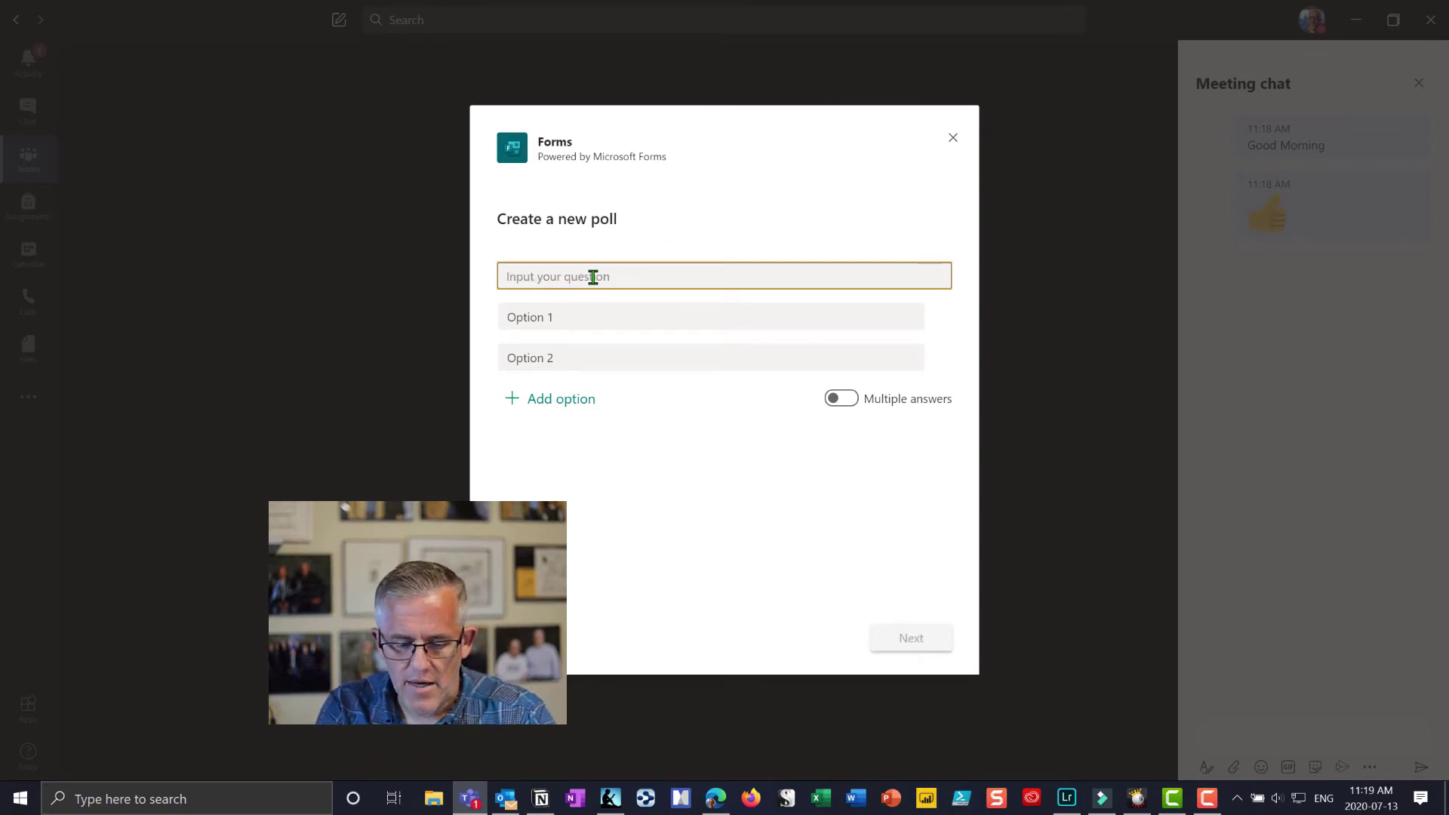
pyautogui.write('Did everyin')
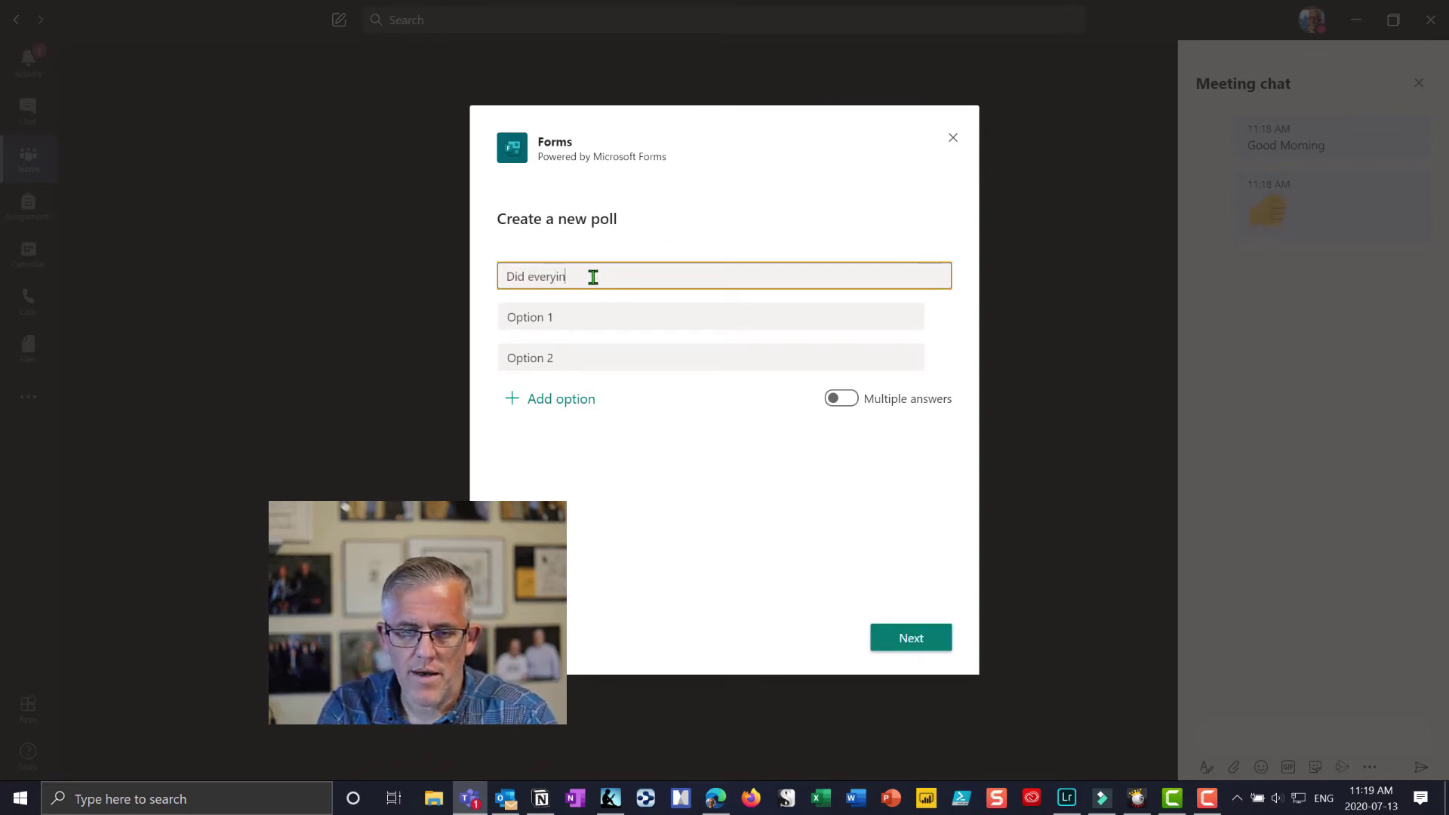
pyautogui.press('BackSpace')
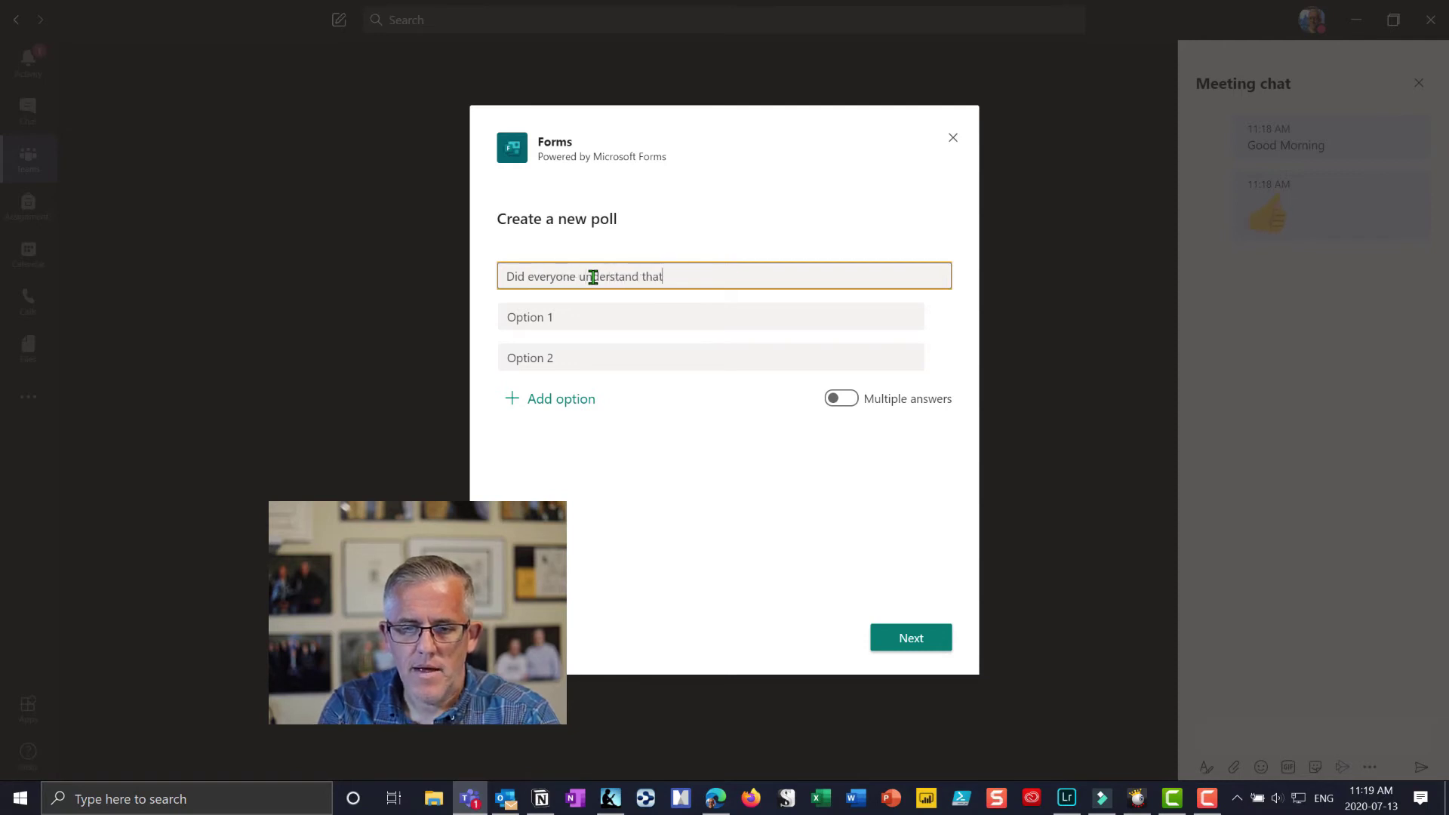
pyautogui.write('?')
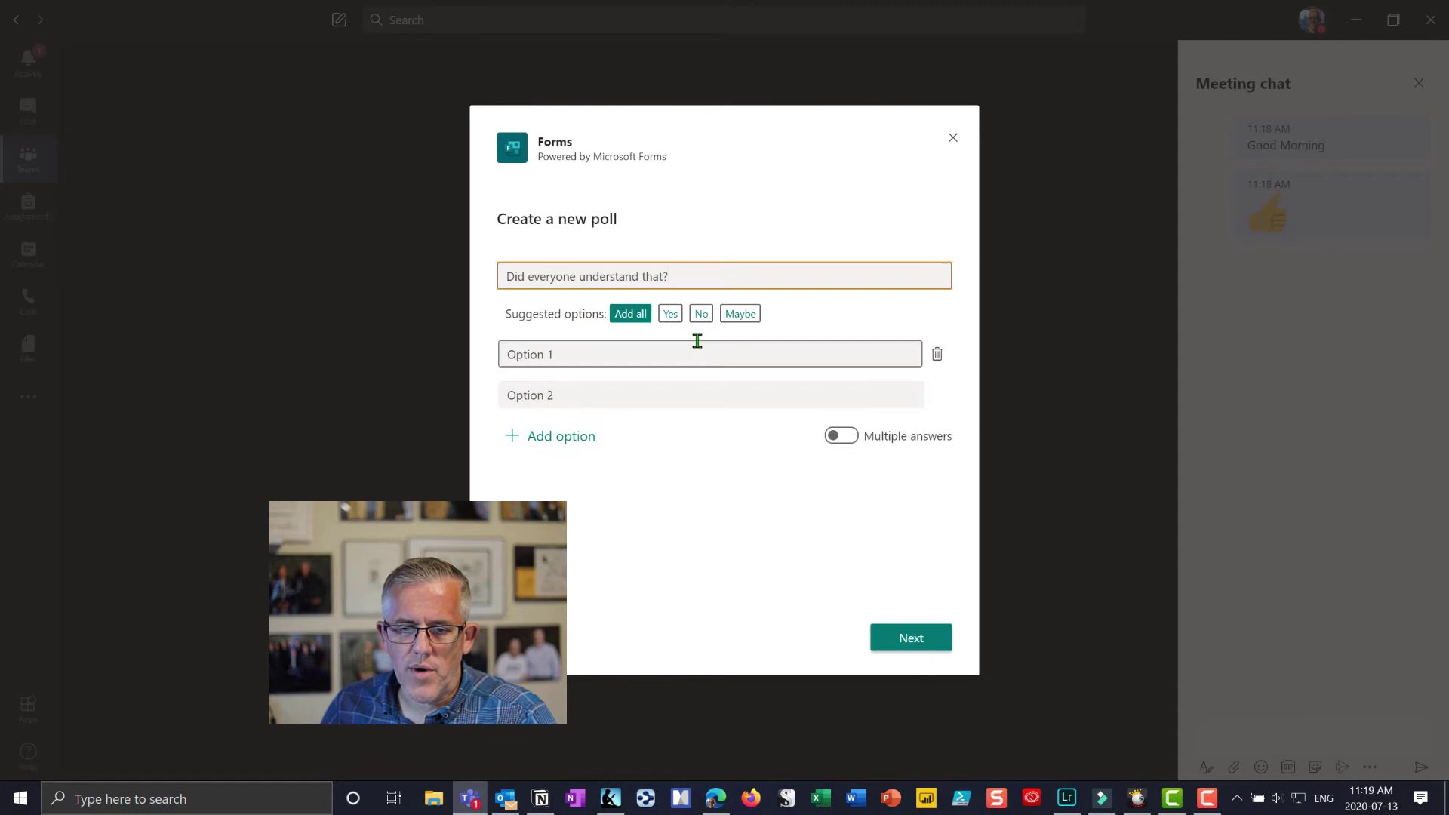
pyautogui.click(670, 314)
pyautogui.click(671, 316)
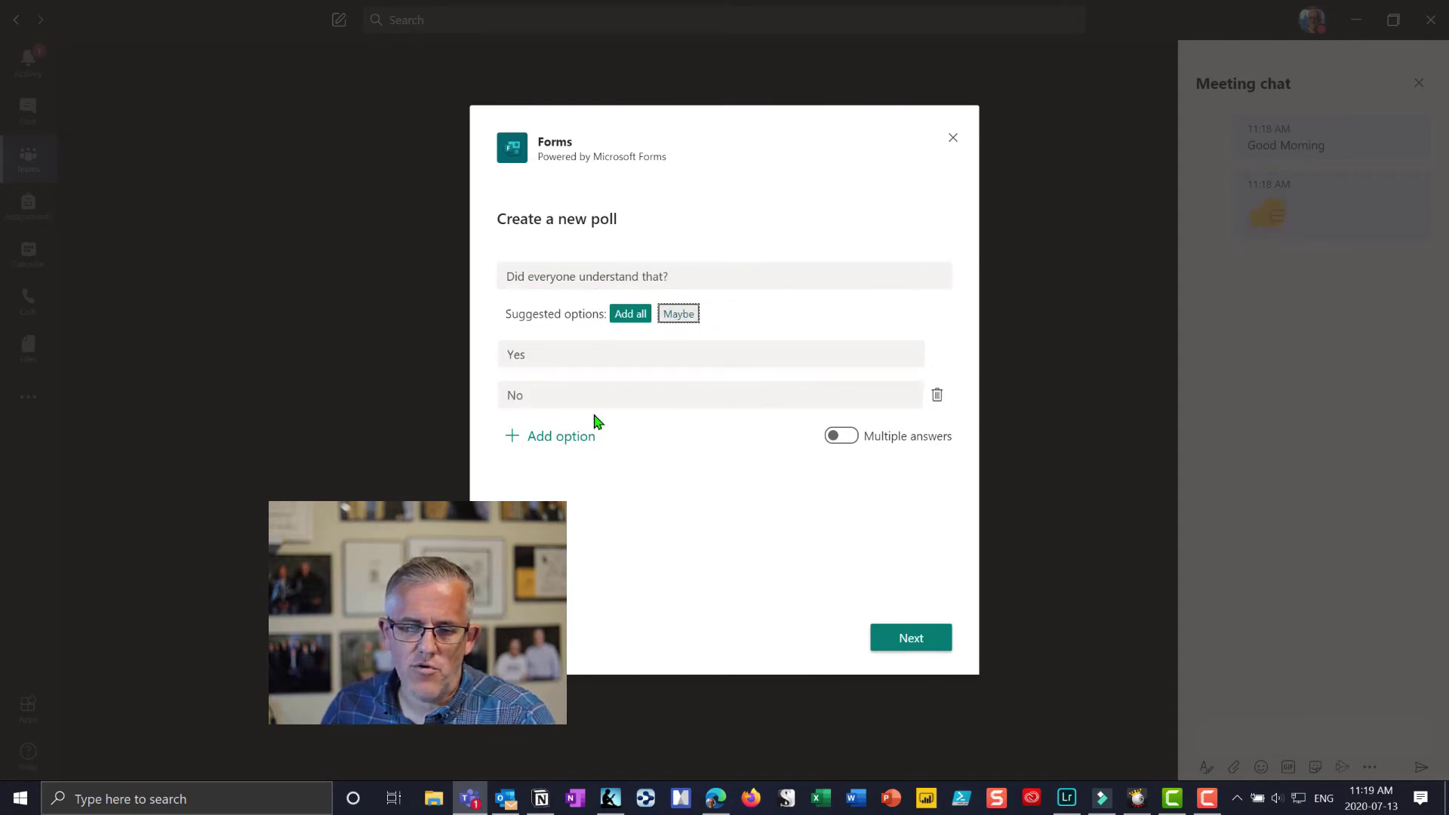
pyautogui.click(538, 444)
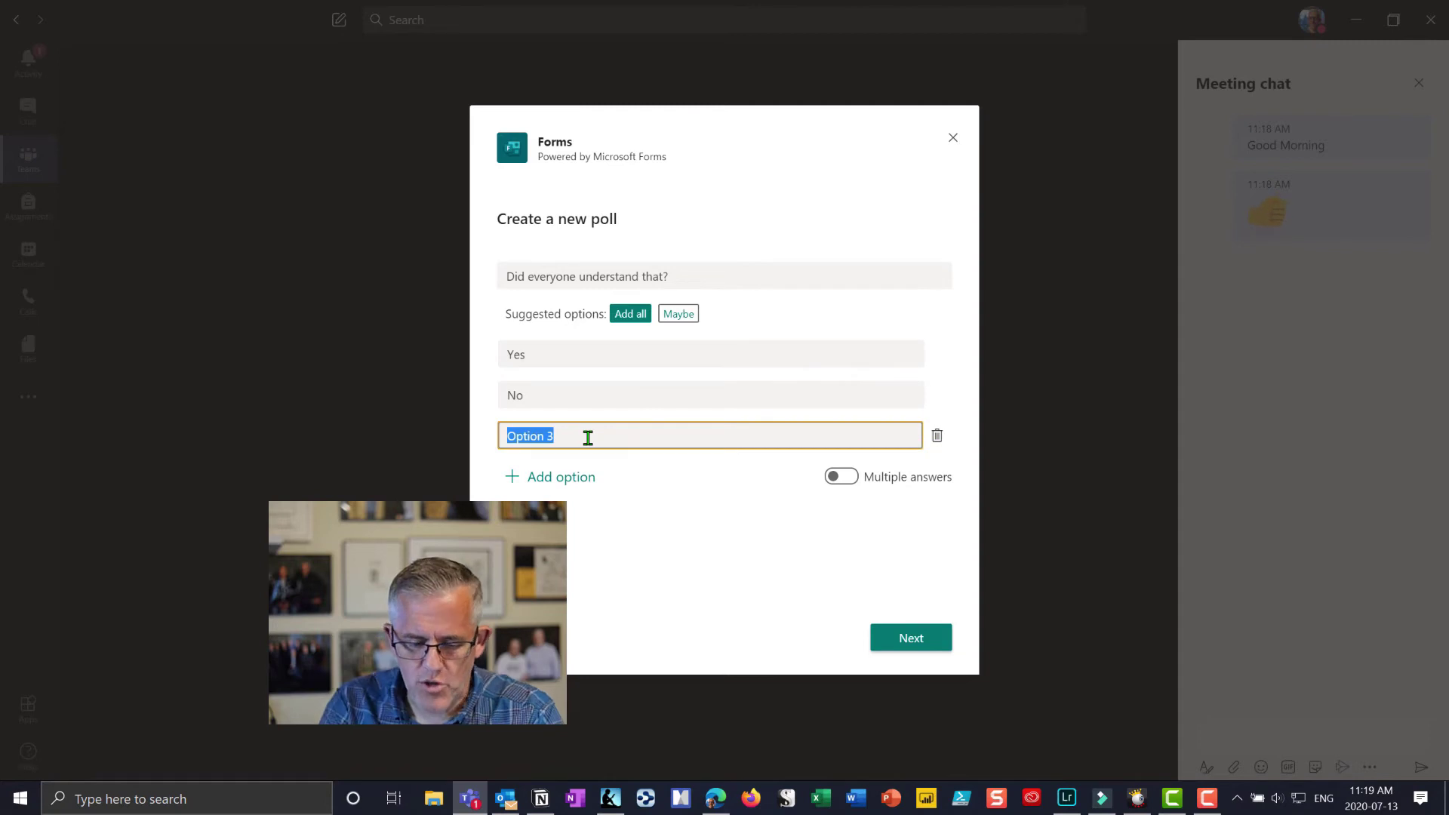
pyautogui.write('somewhat')
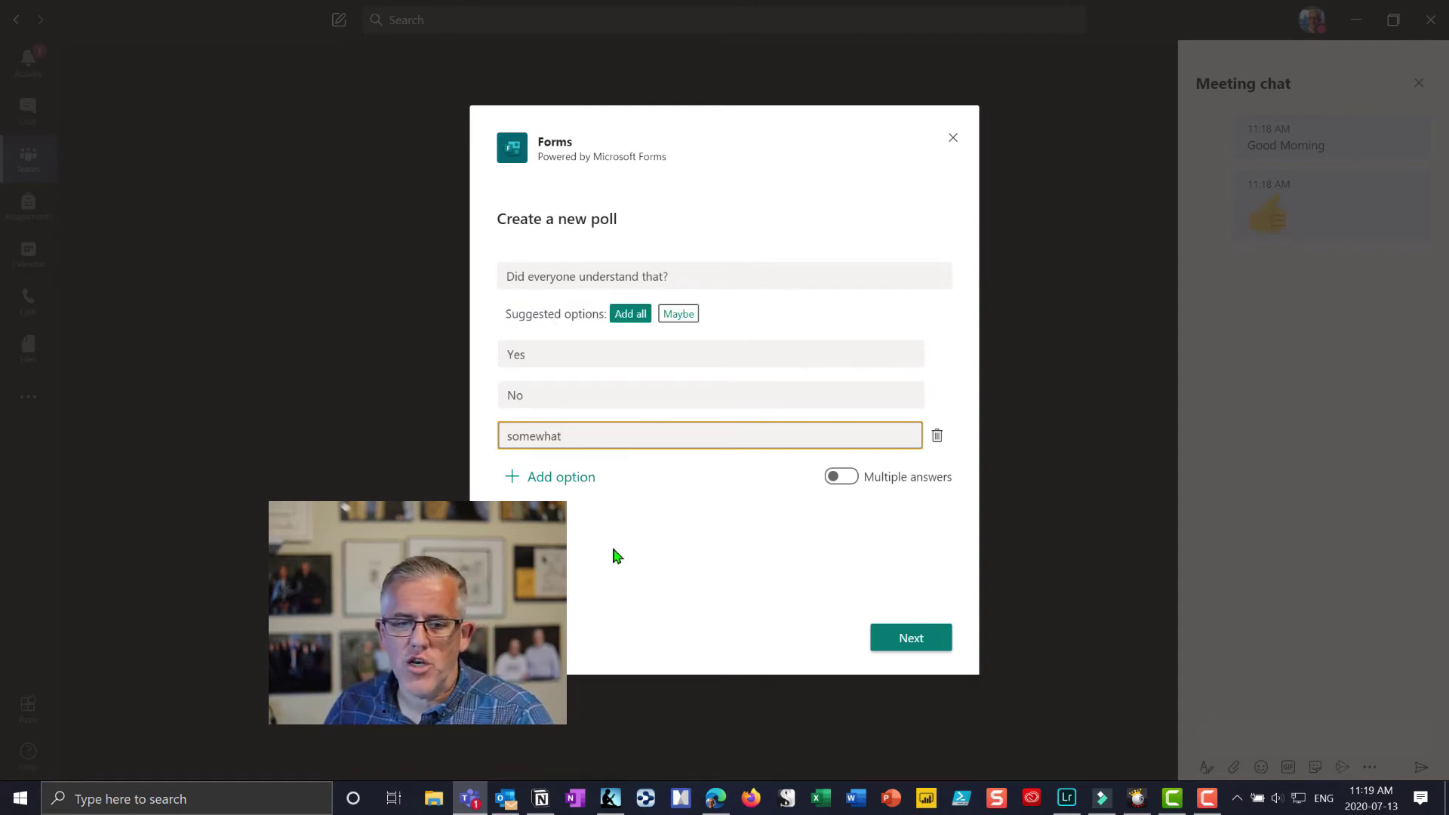
pyautogui.click(907, 639)
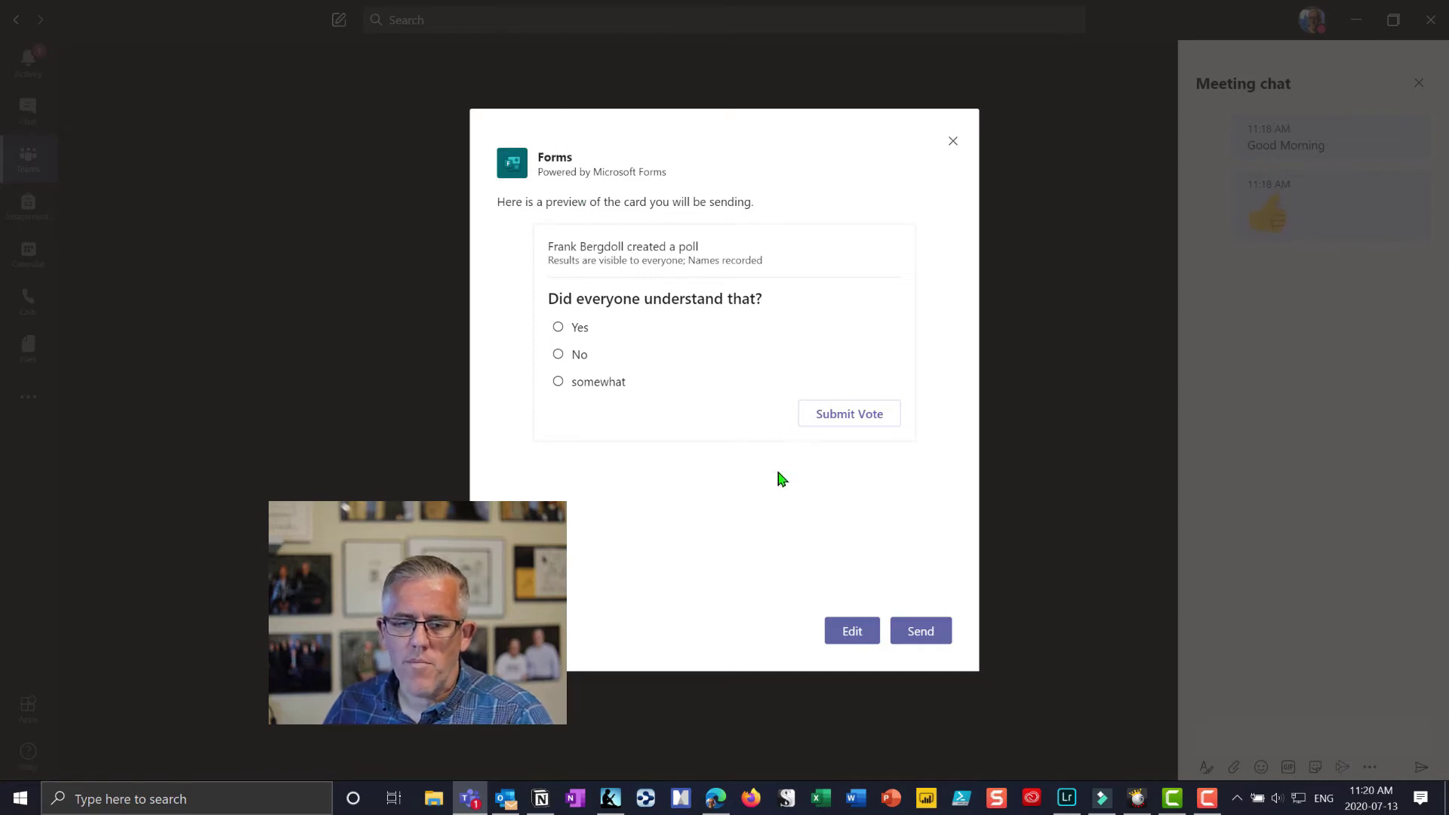
# Step: Send the poll to the chat and vote Yes, giving Yes 100% with 1 response
pyautogui.click(922, 631)
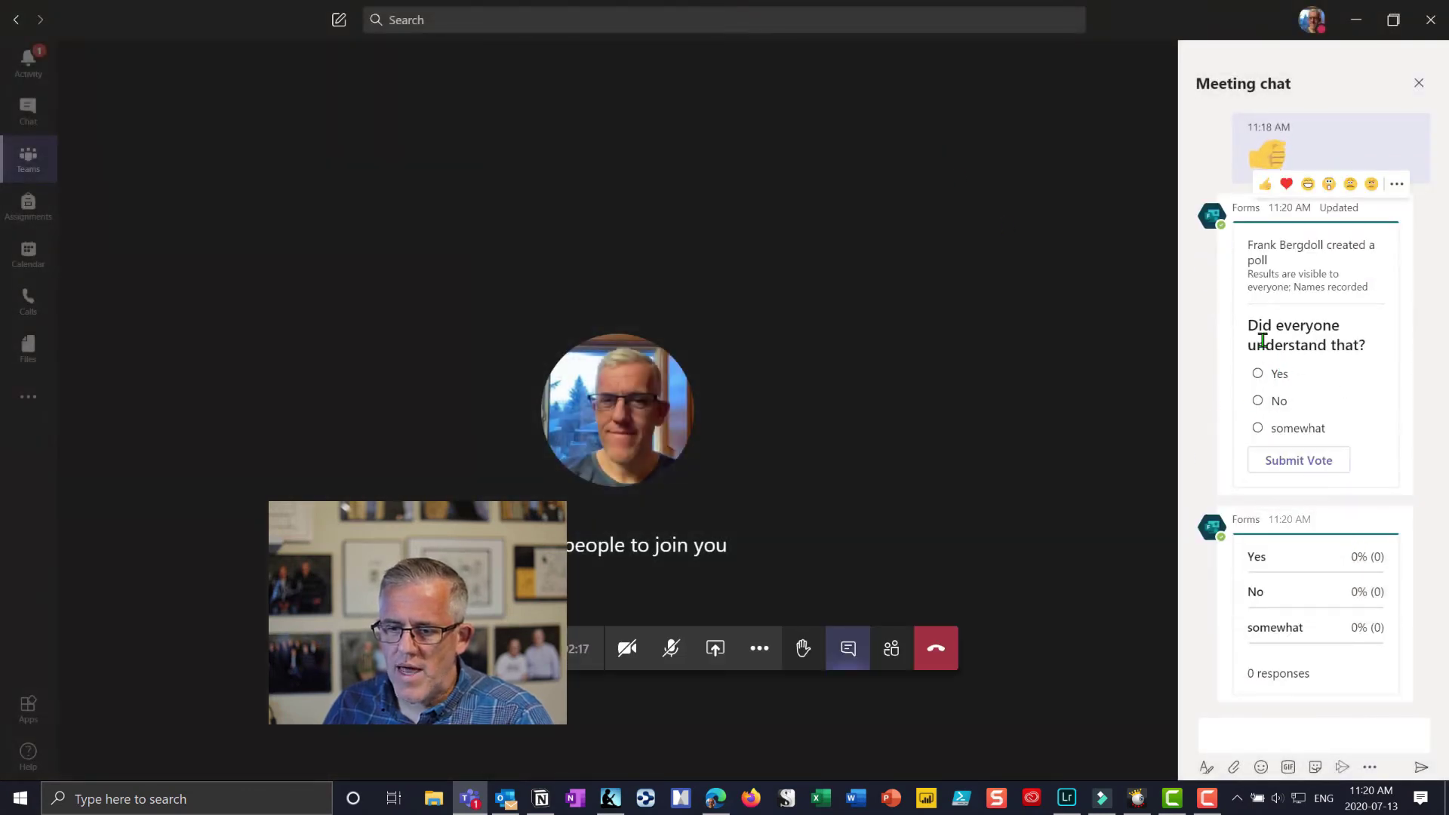
pyautogui.click(1257, 375)
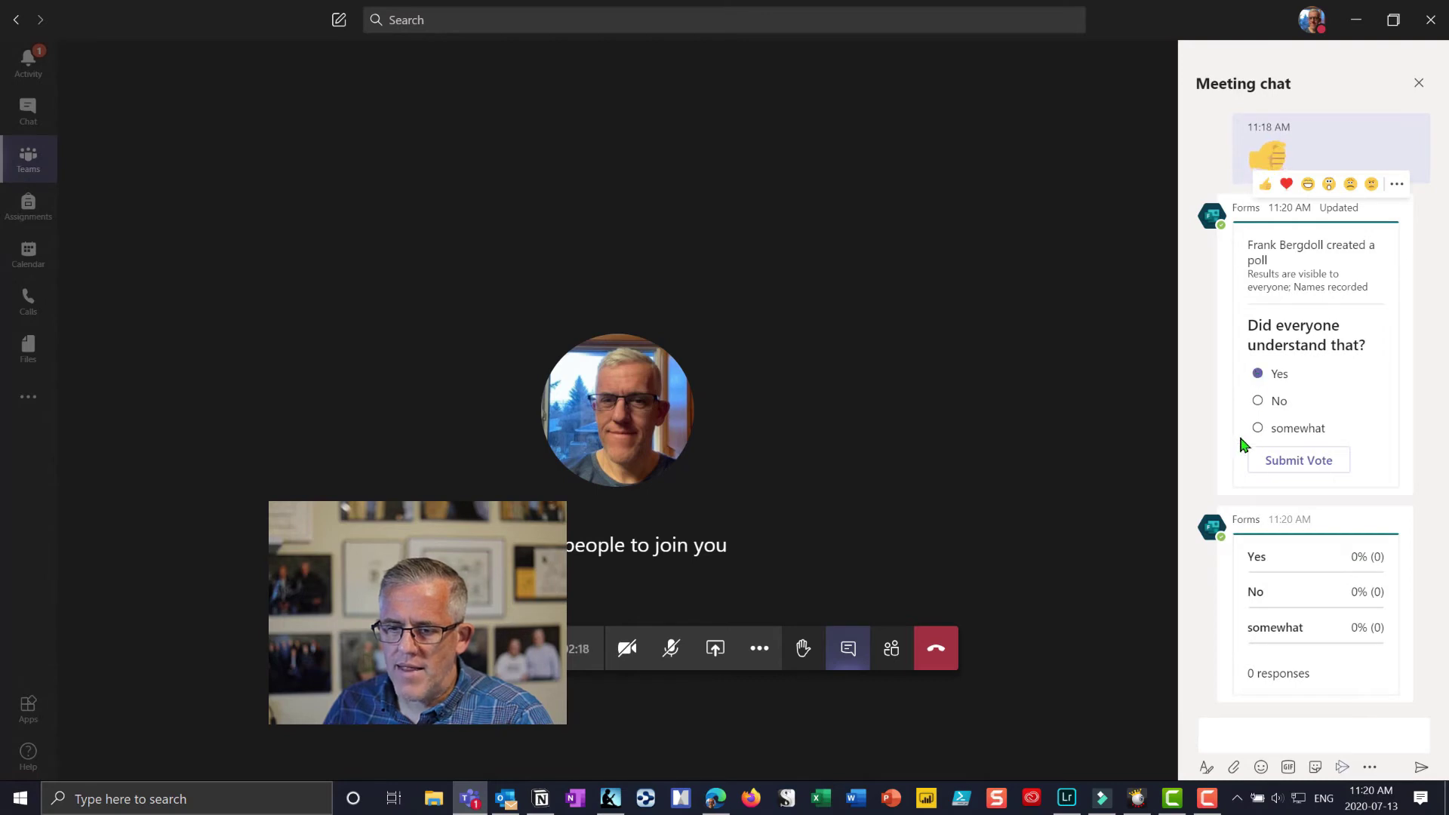
pyautogui.click(1309, 472)
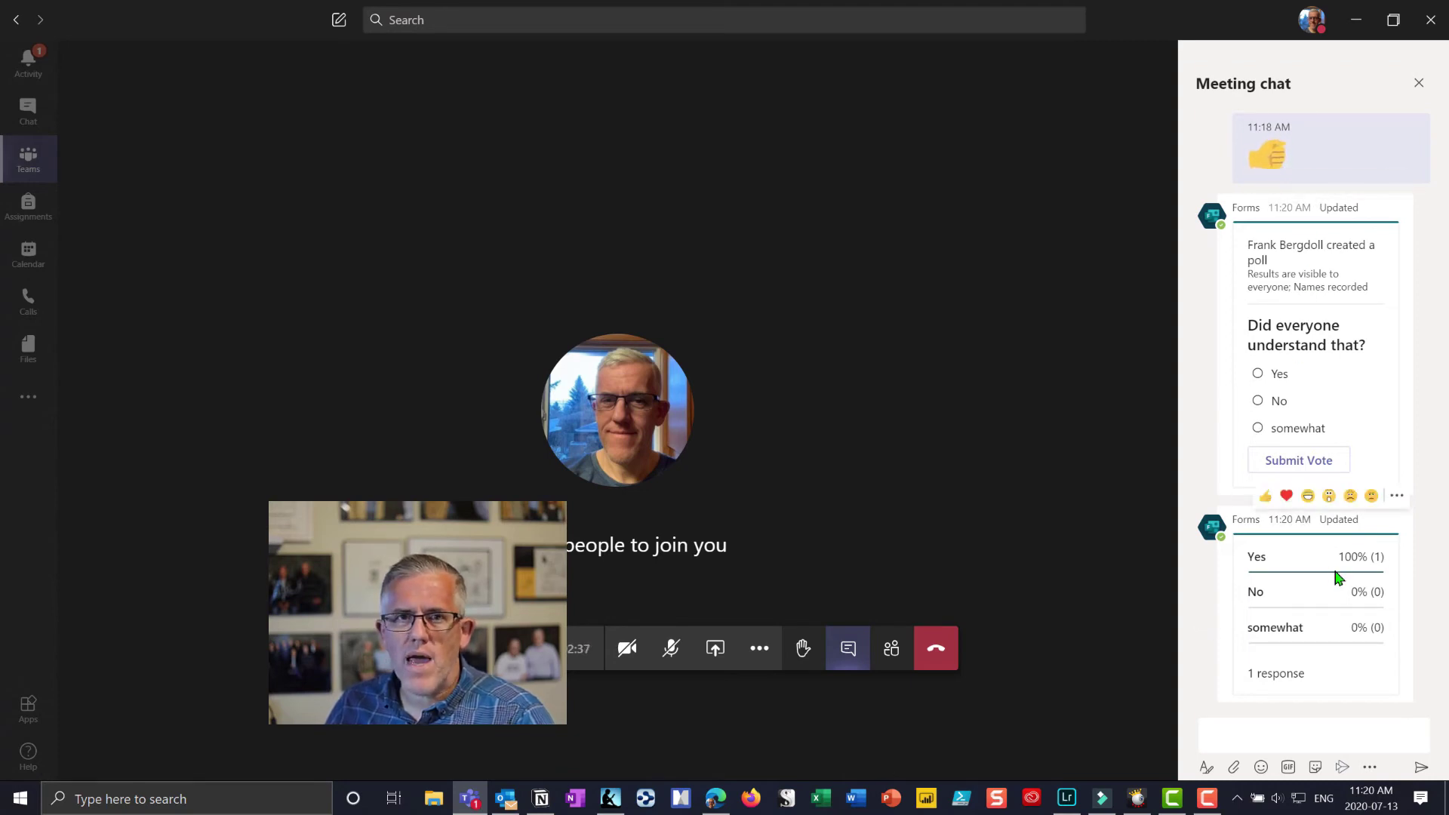
pyautogui.click(1268, 733)
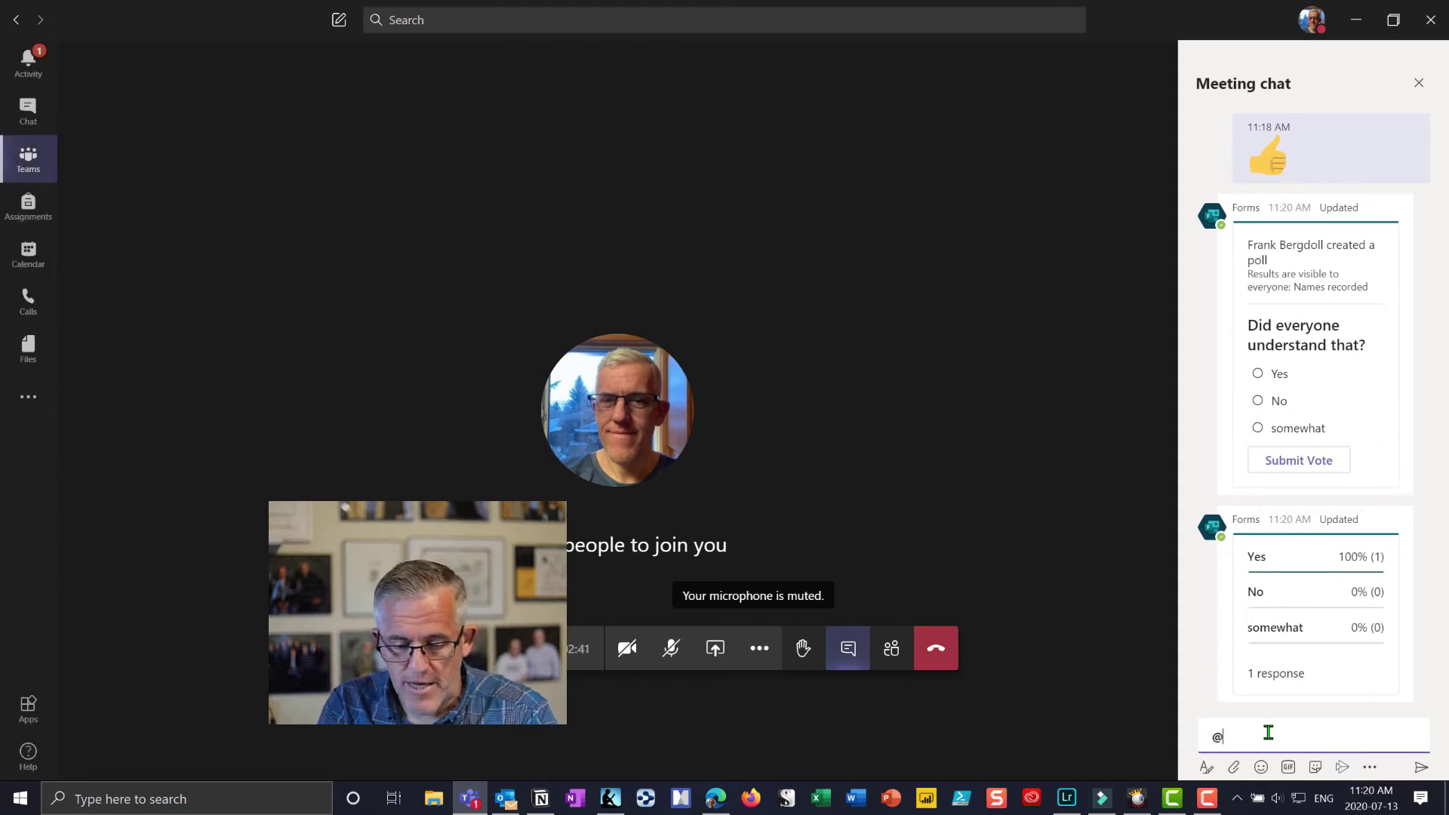
pyautogui.write('@polly')
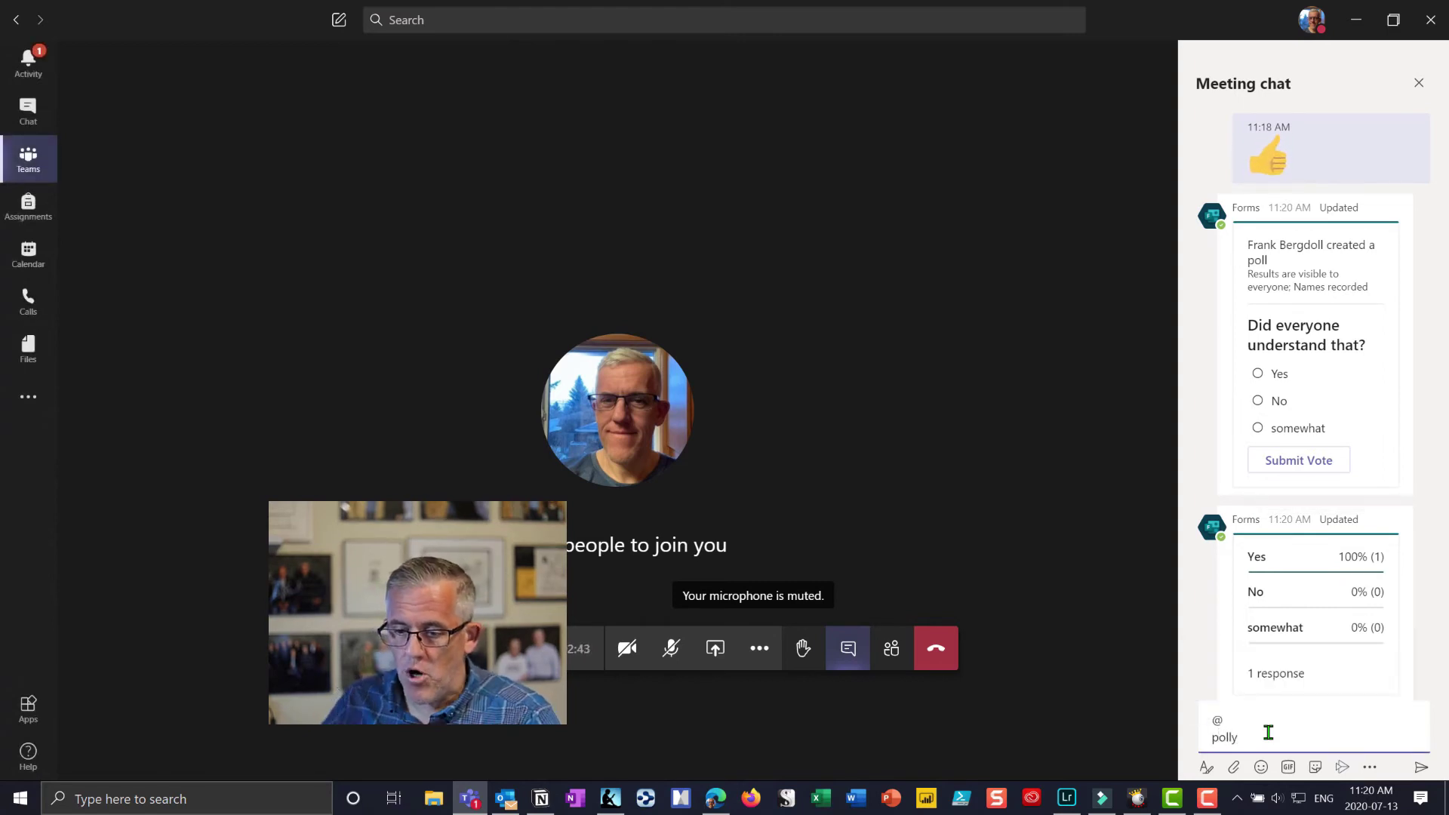
pyautogui.press('BackSpace')
pyautogui.press('BackSpace')
pyautogui.press('BackSpace')
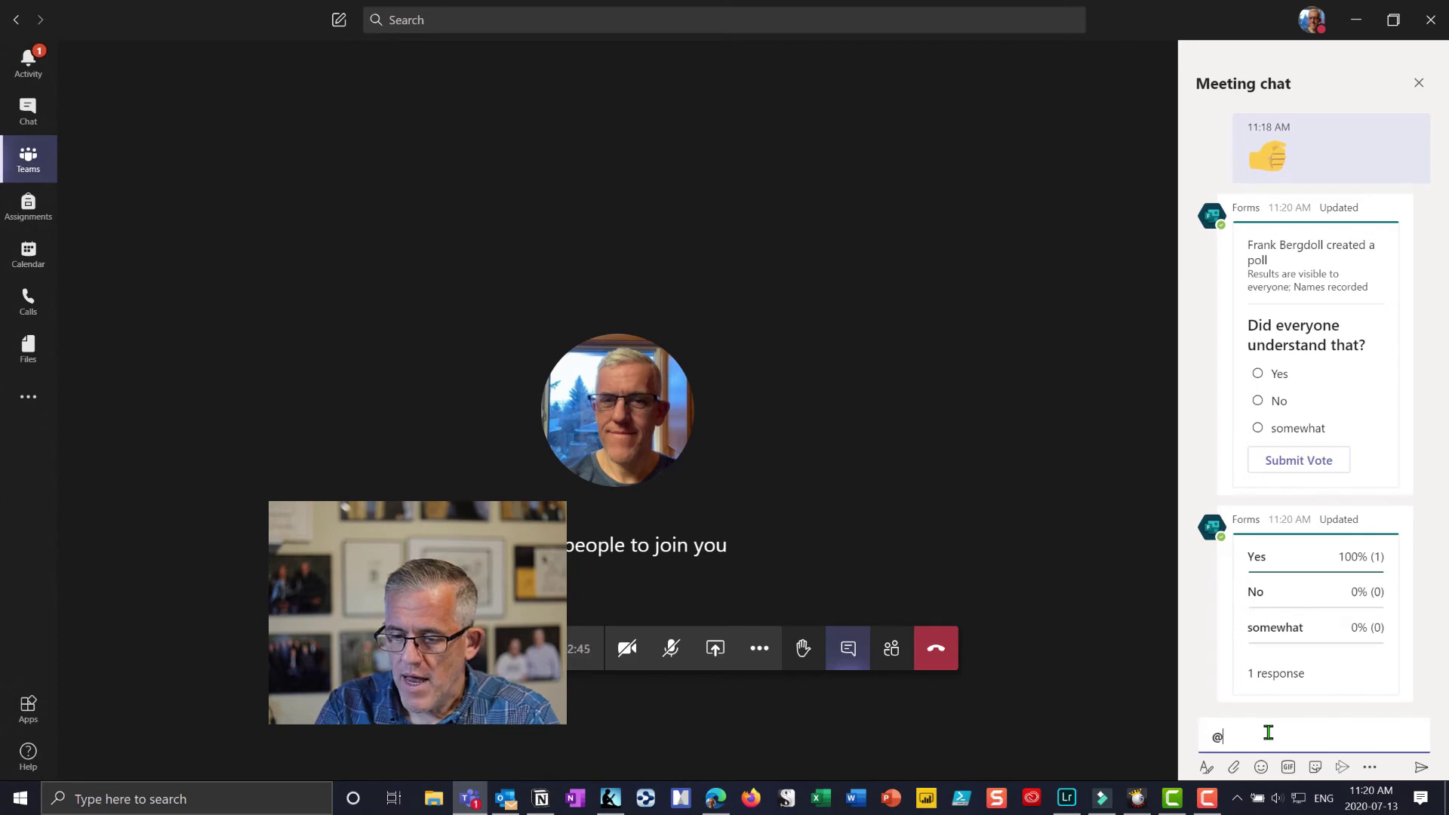
pyautogui.write('poll')
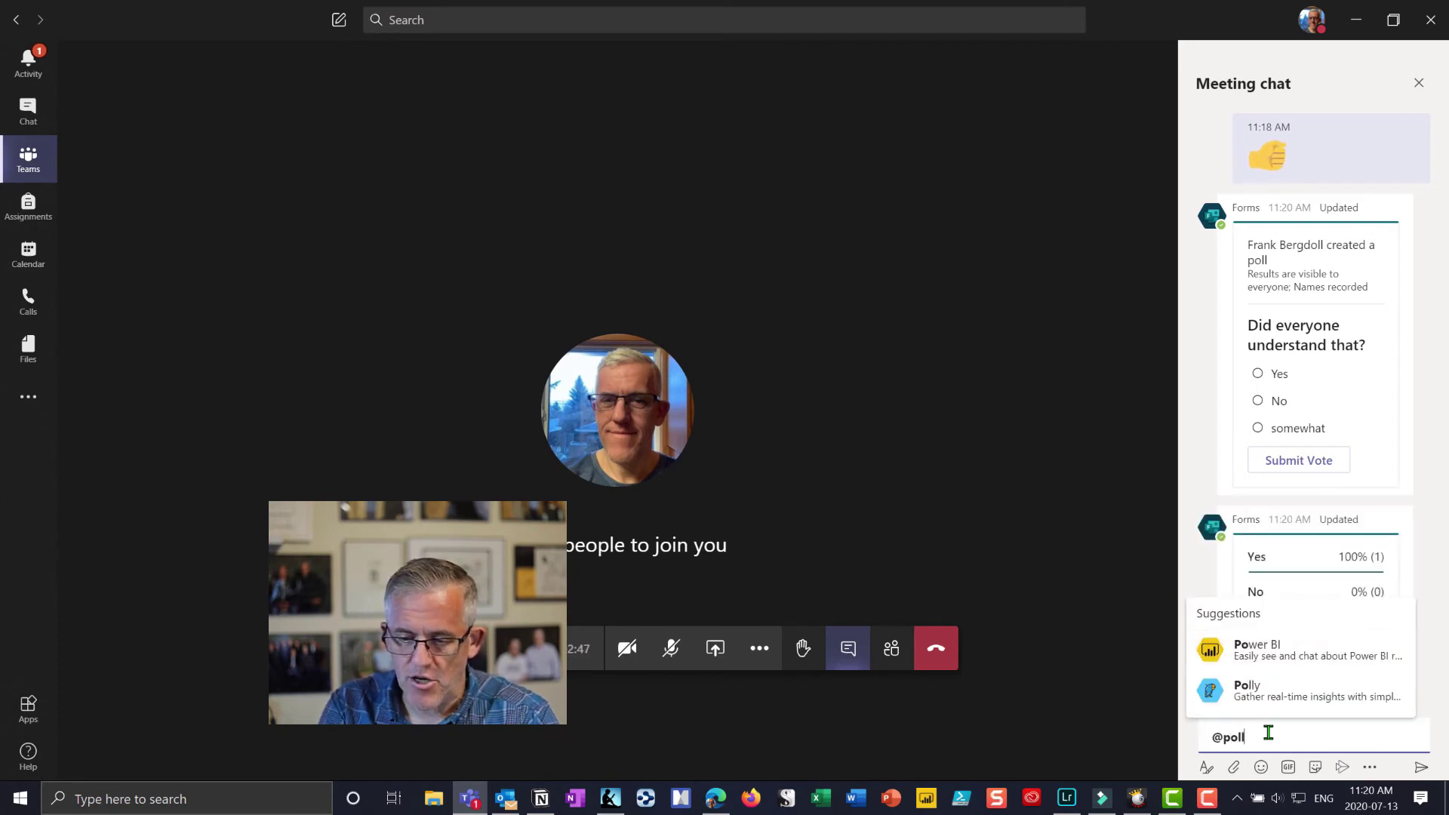
pyautogui.write('y')
pyautogui.click(1274, 692)
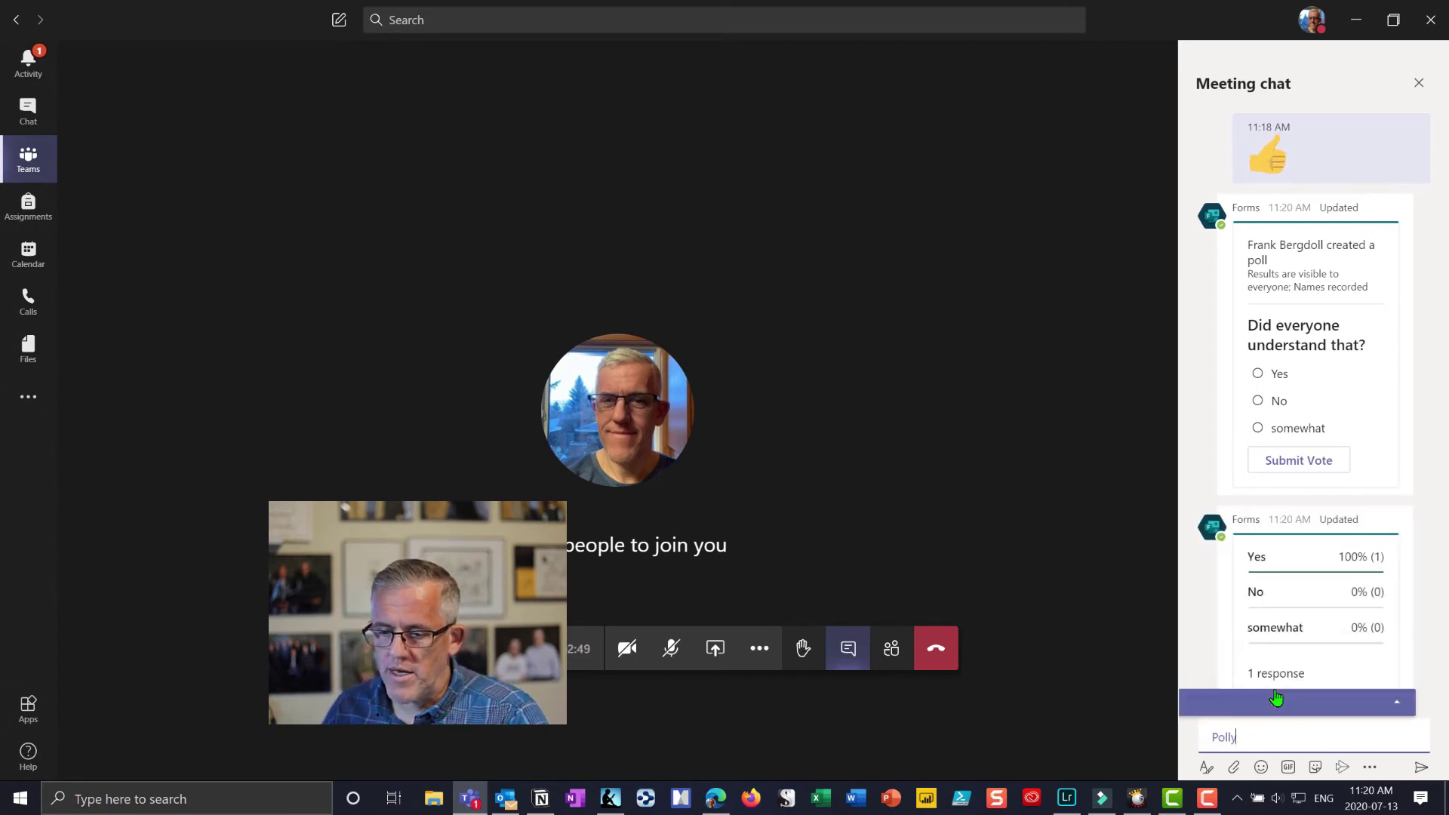
pyautogui.click(1396, 703)
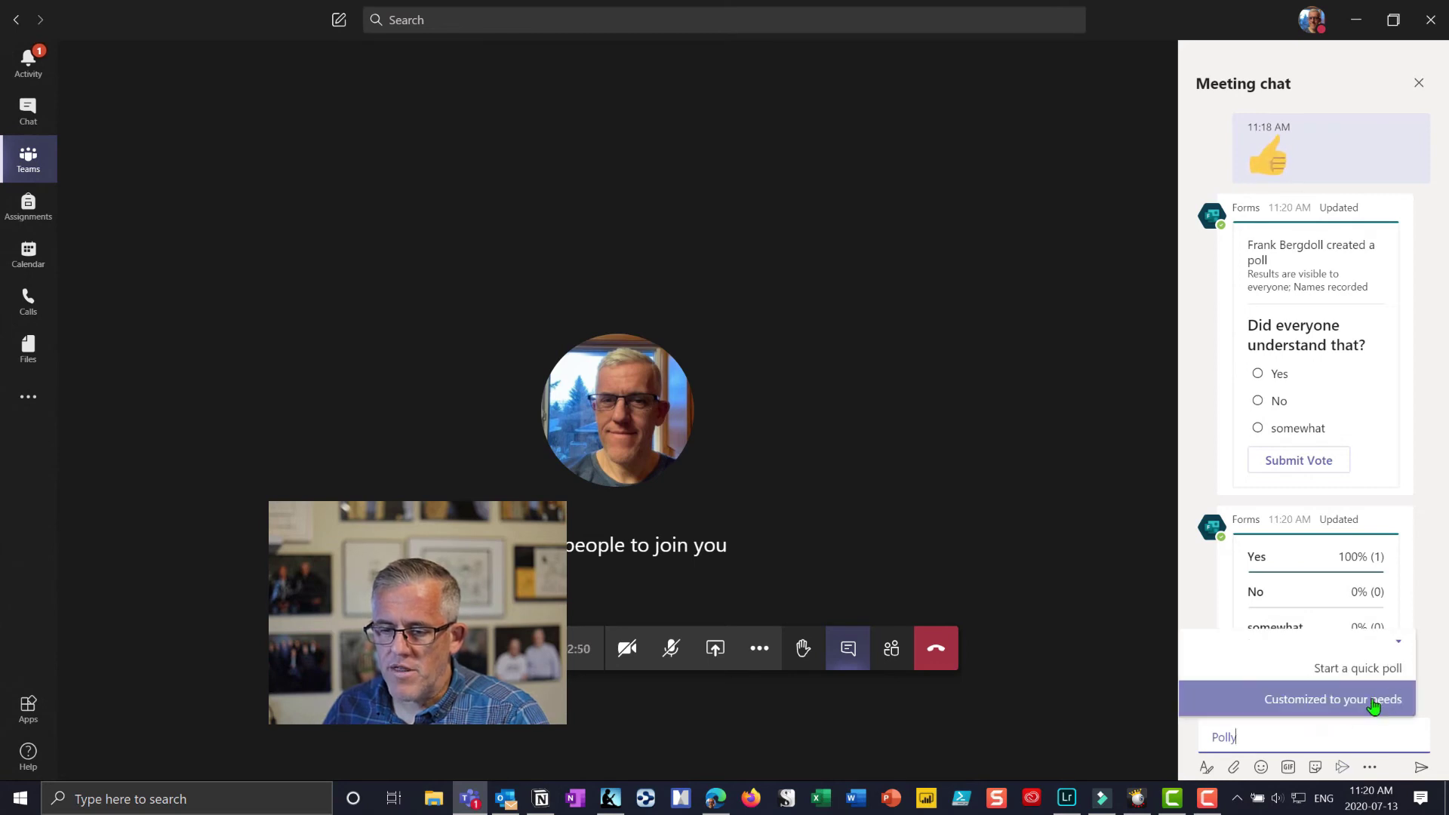
pyautogui.click(1293, 702)
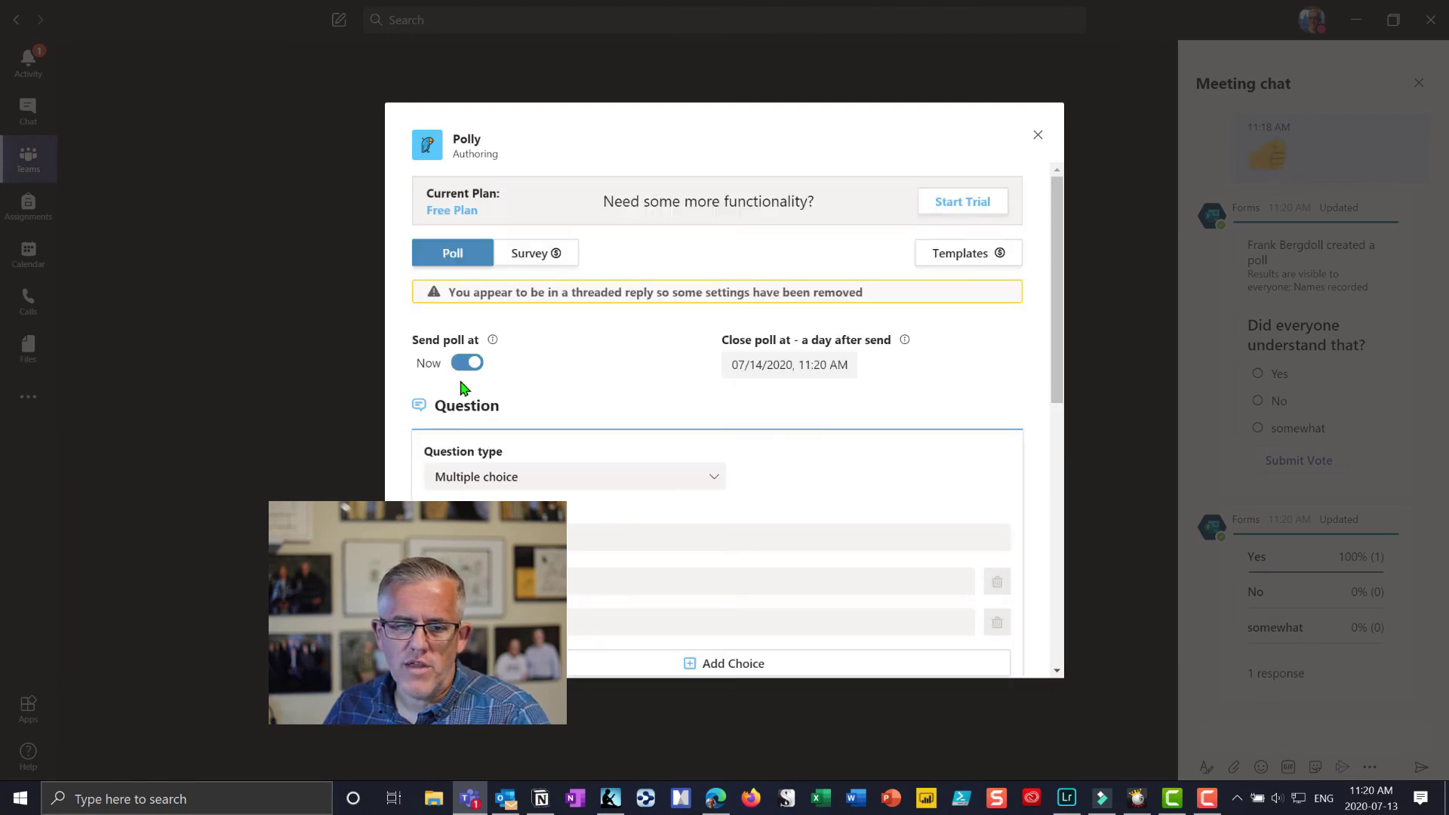
# Step: Scroll through the Polly Authoring form to review its send and close settings
pyautogui.scroll(-3, 609, 388)
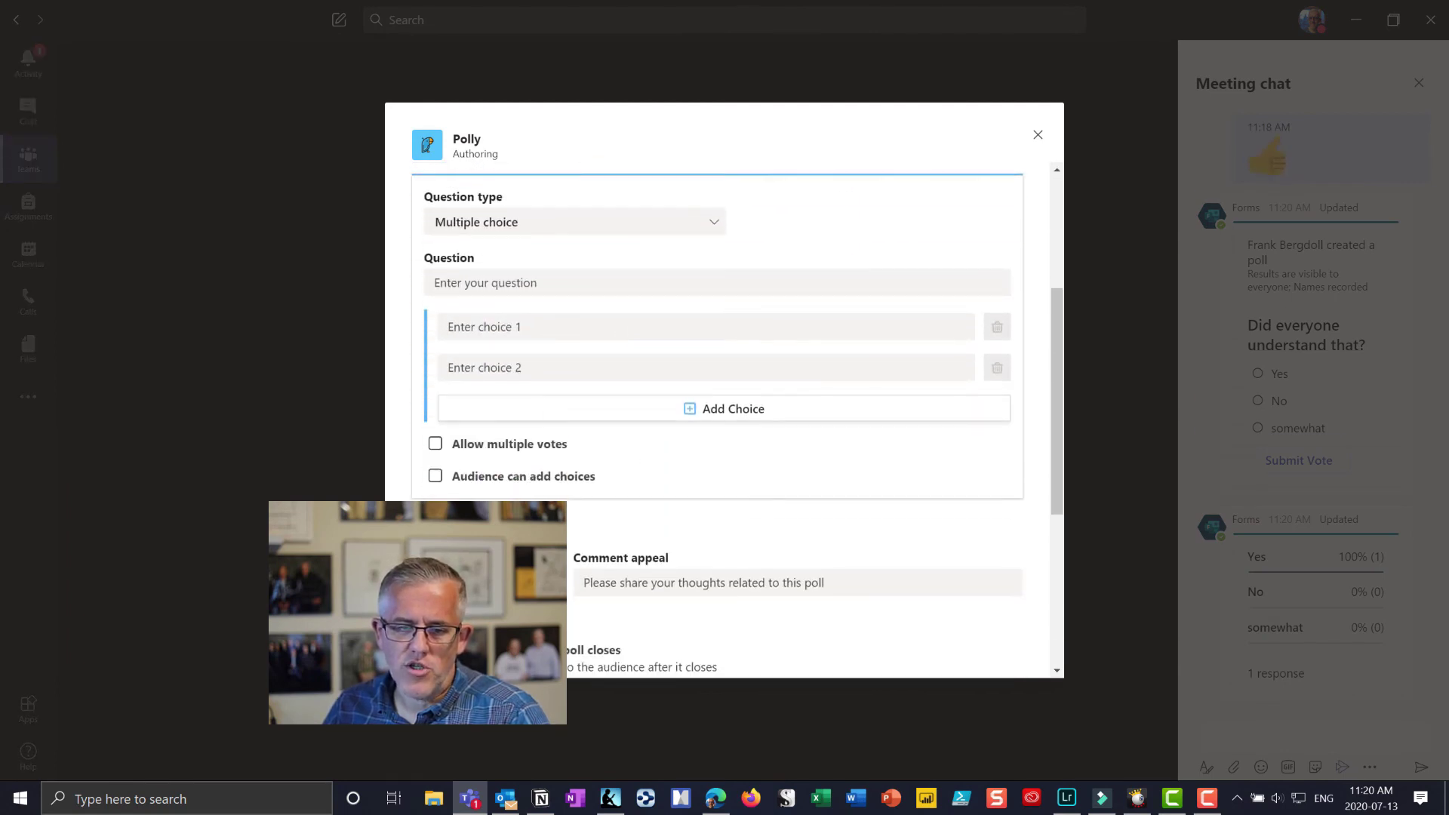
pyautogui.scroll(-1, 751, 468)
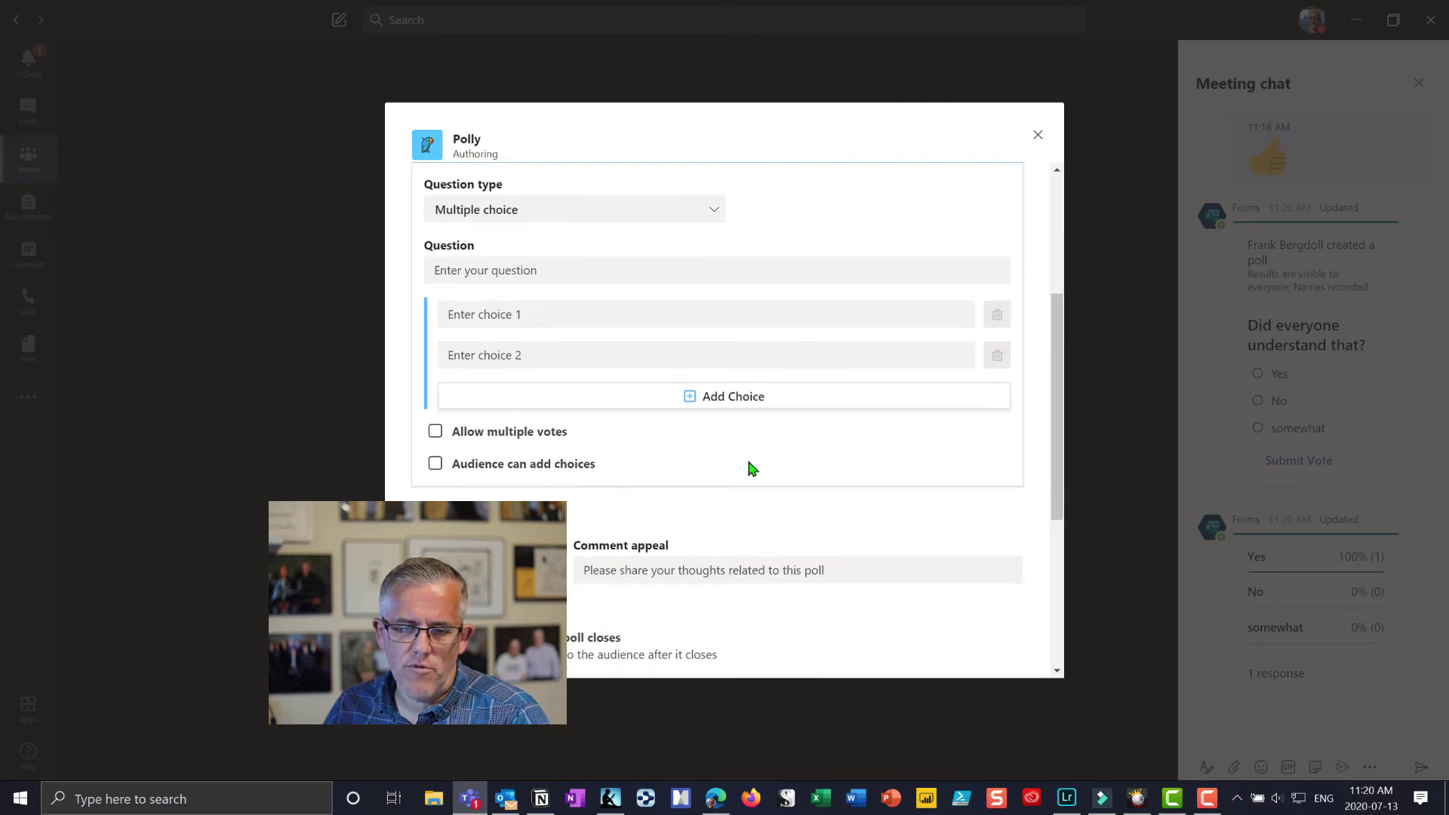
pyautogui.scroll(-2, 753, 468)
pyautogui.scroll(-1, 637, 541)
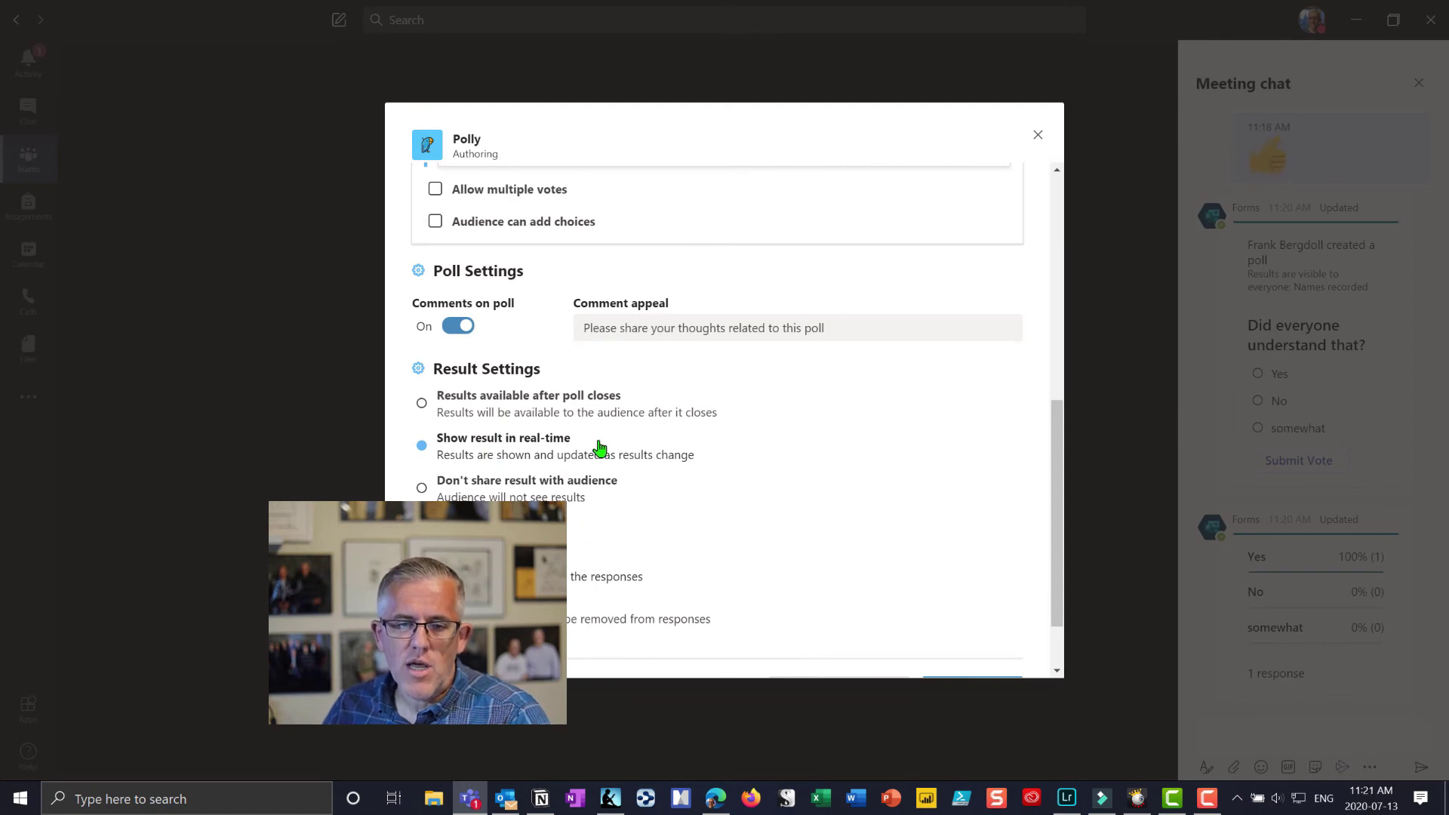
pyautogui.scroll(3, 599, 453)
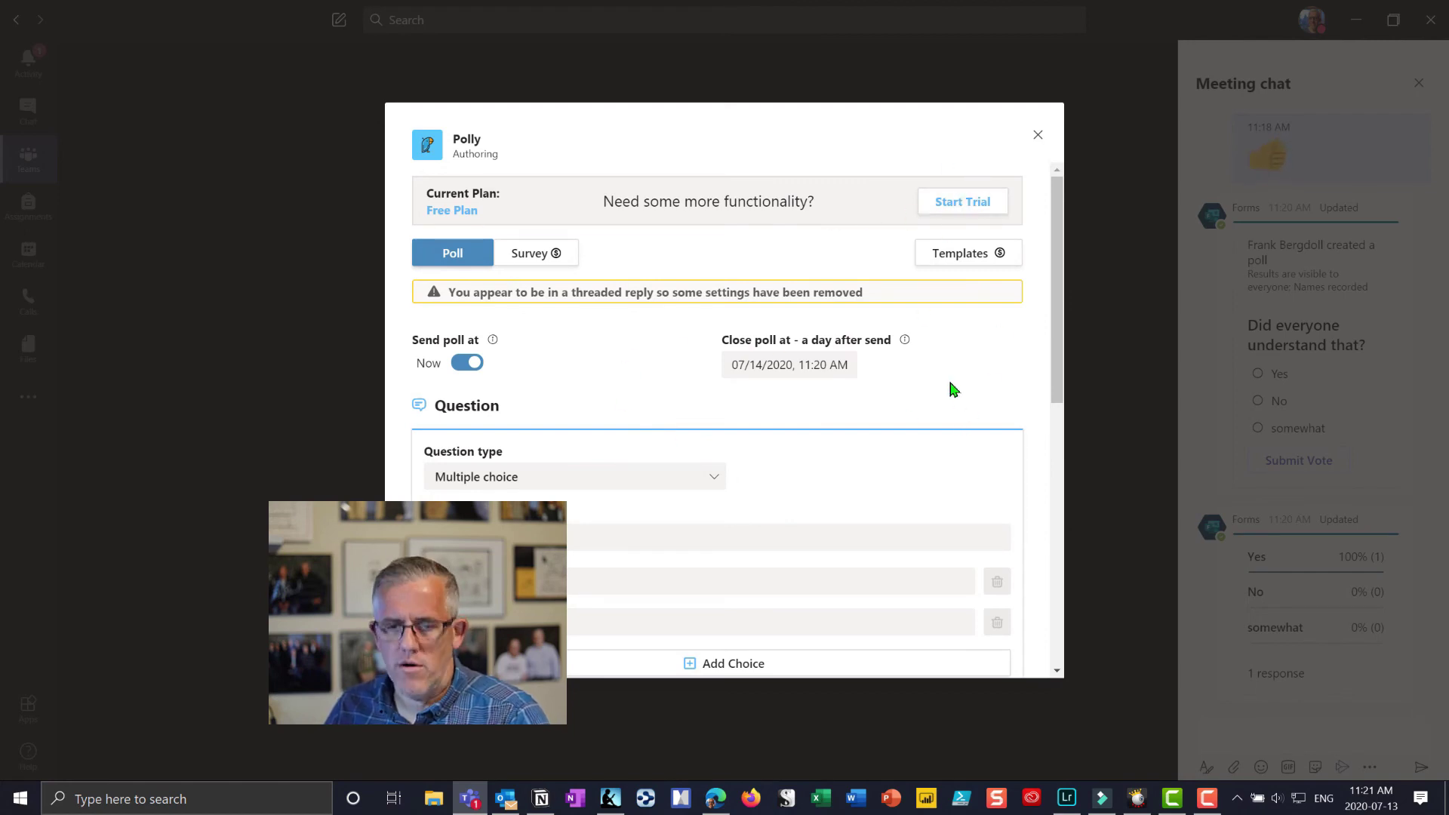
# Step: Close the Polly Authoring dialog with the X in its top-right corner
pyautogui.click(1039, 136)
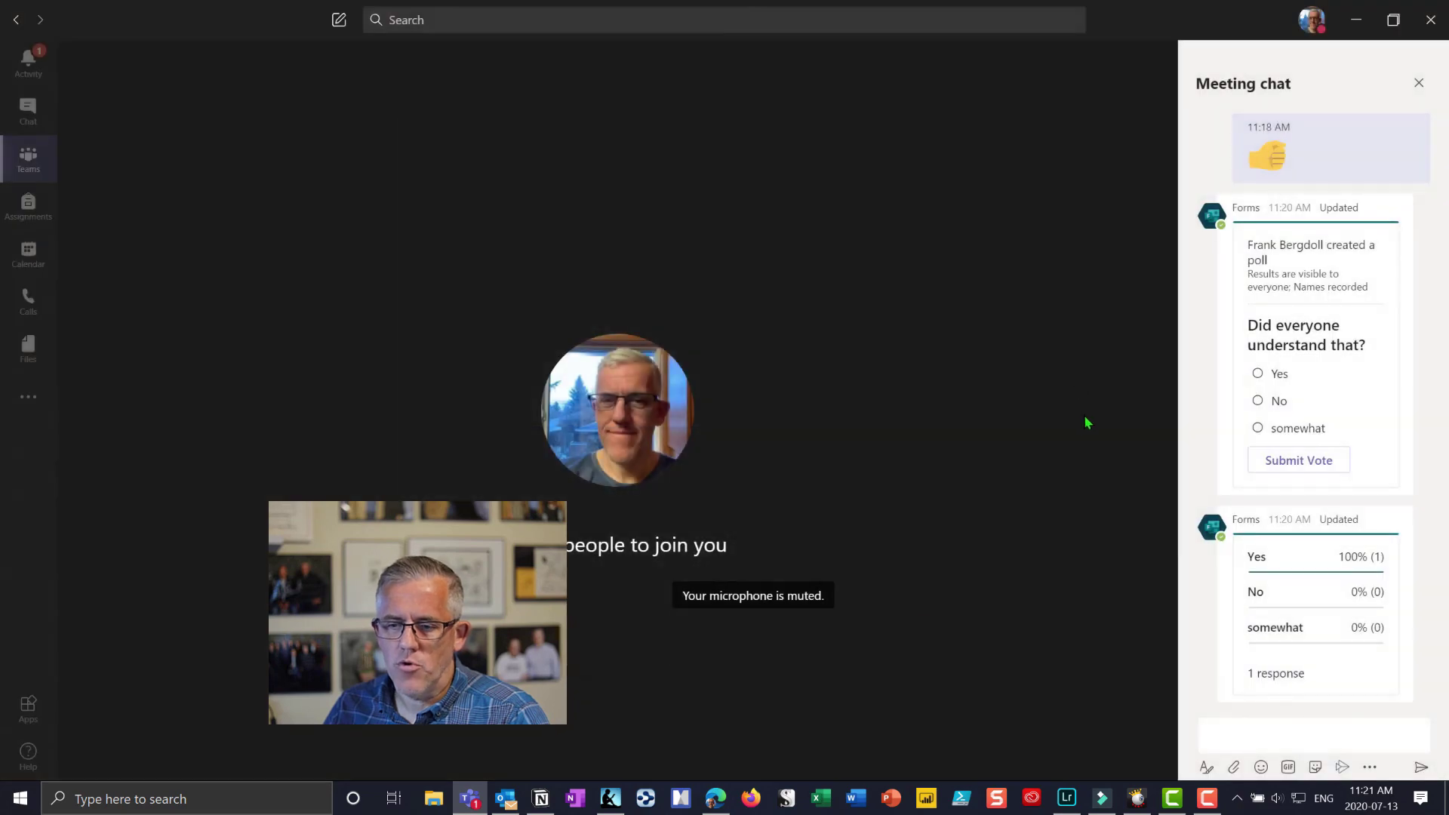